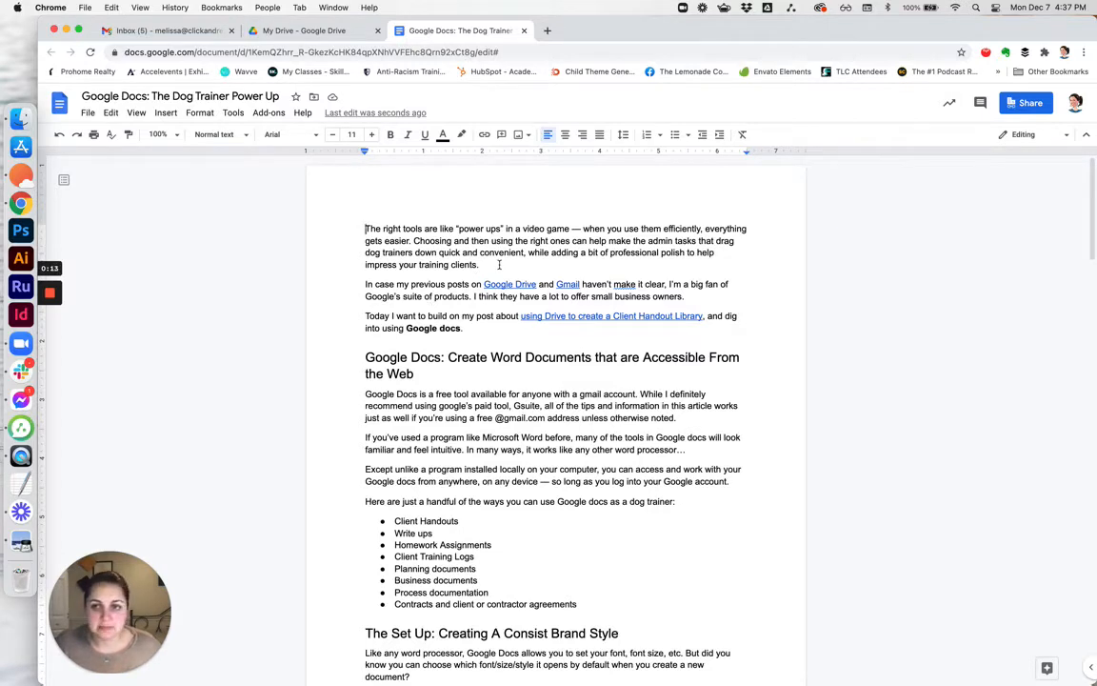
# - Set the opening paragraph to font size 12 and colour its text dark grey
pyautogui.moveTo(487, 266); pyautogui.dragTo(366, 228)
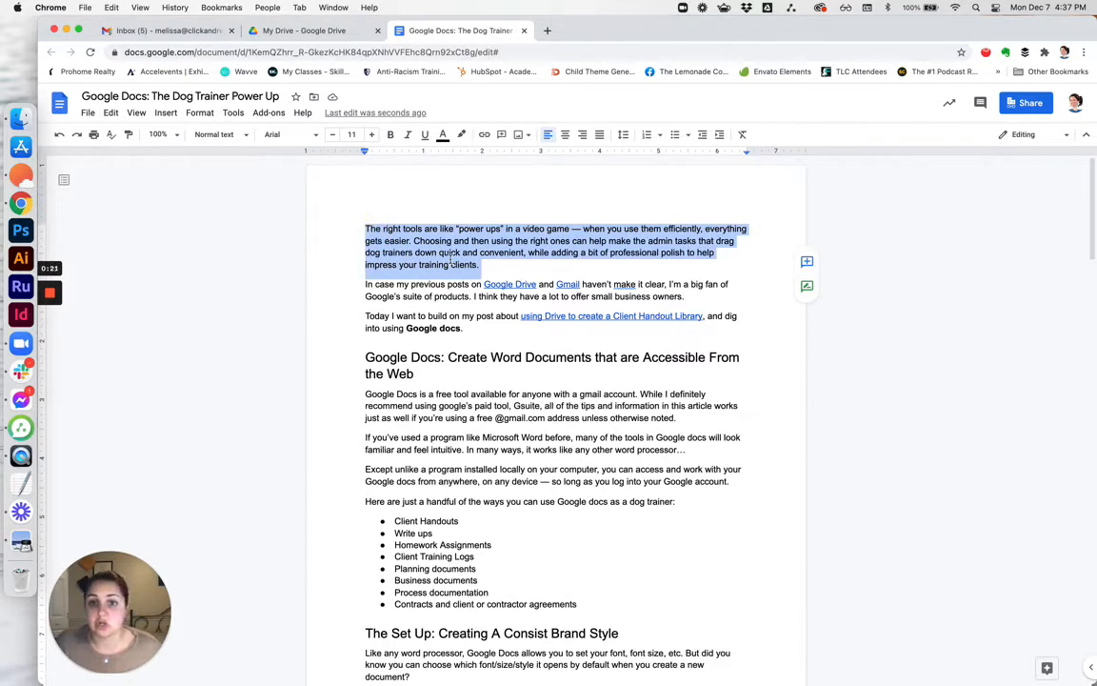
pyautogui.click(372, 134)
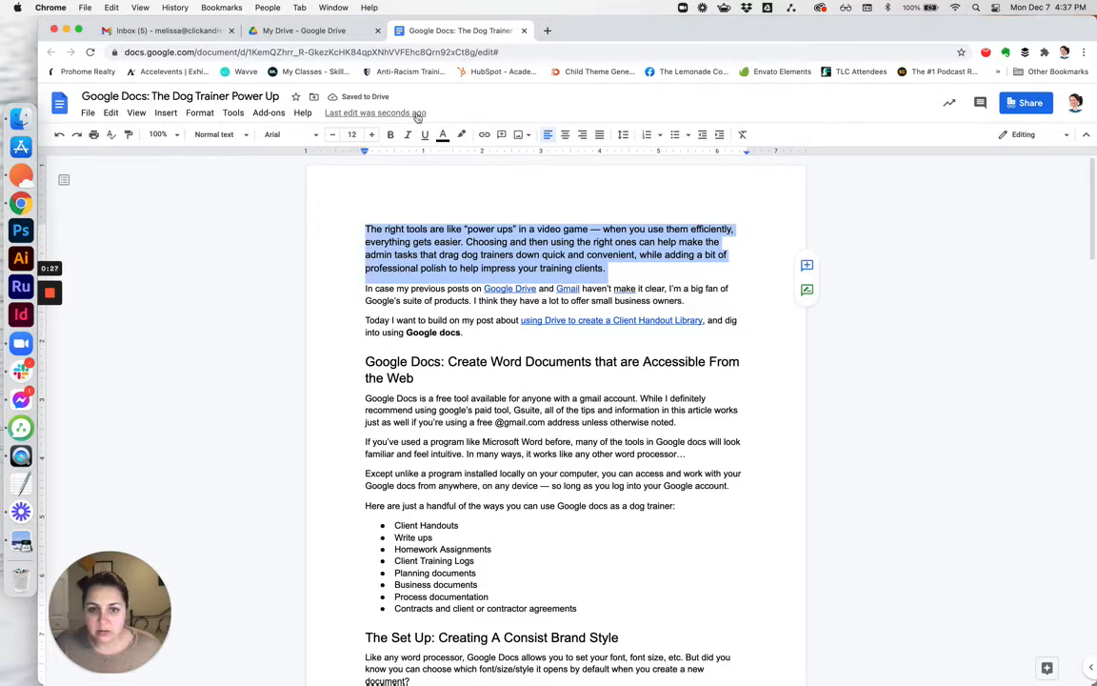
pyautogui.click(444, 136)
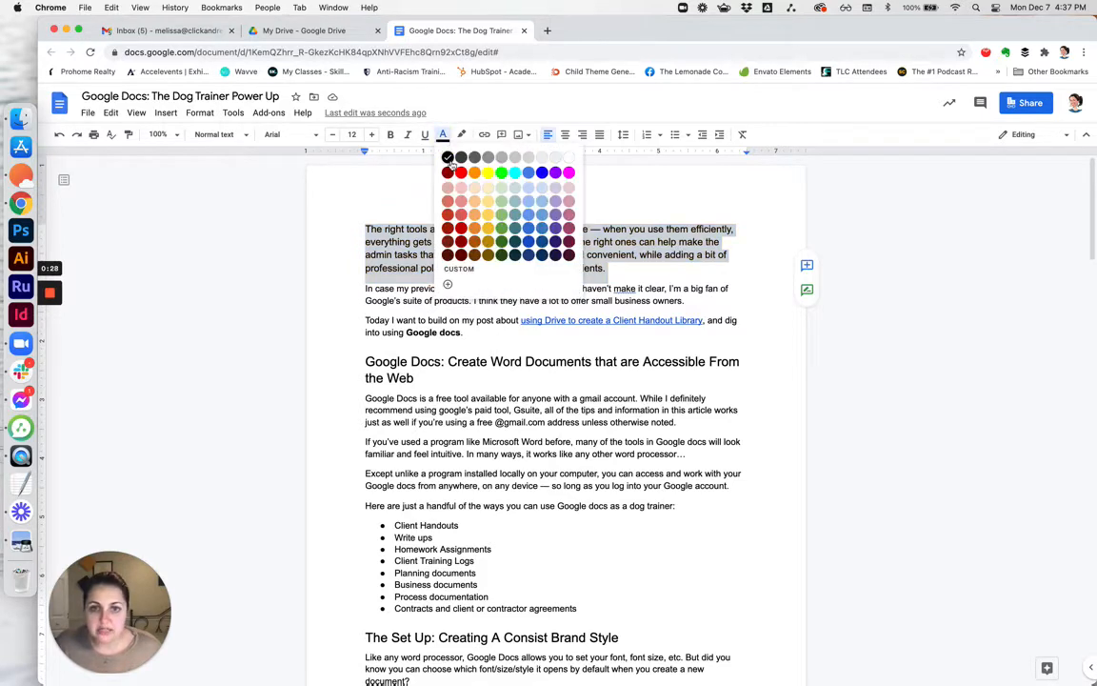
pyautogui.click(462, 159)
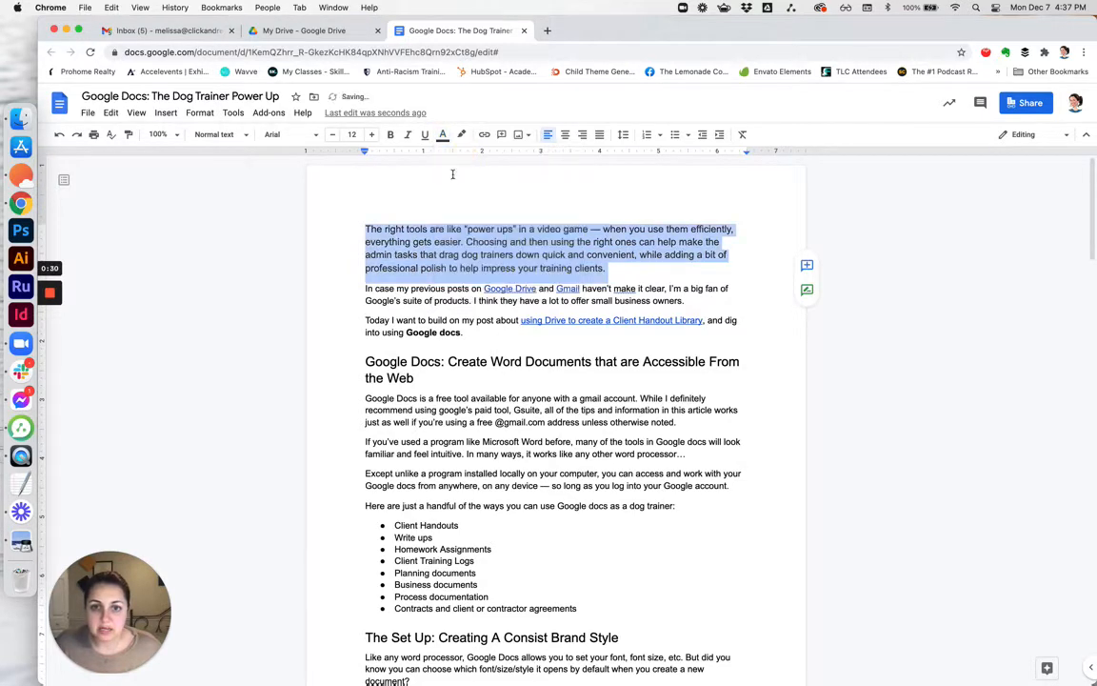
pyautogui.click(503, 254)
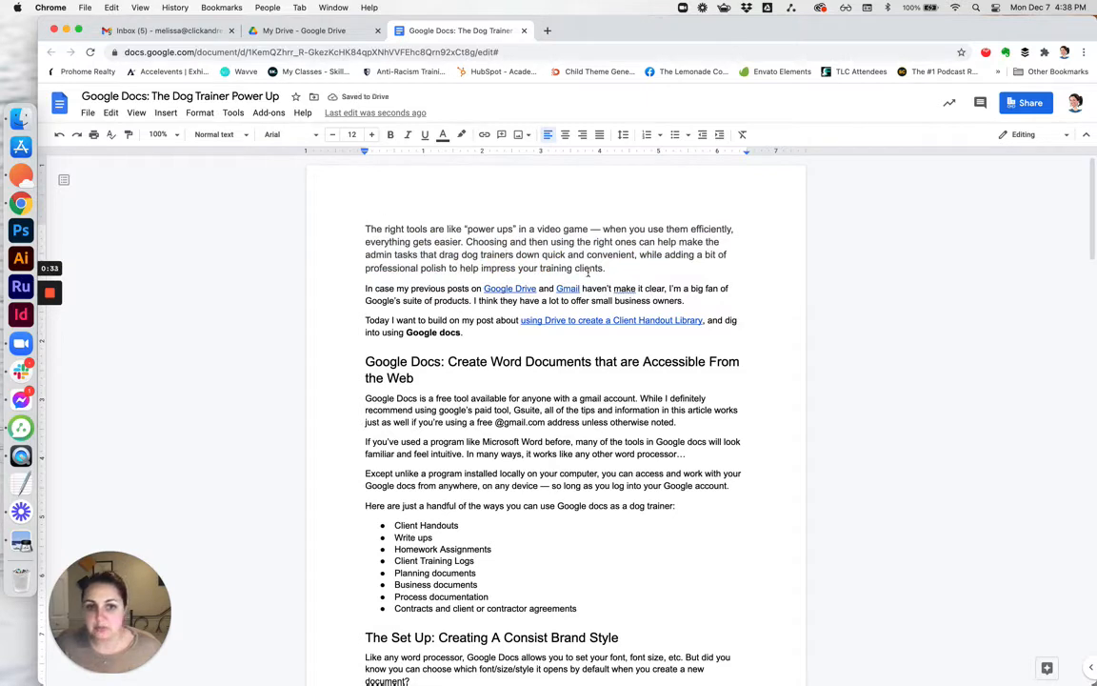
# - Update the Normal text style to match the formatting of the opening paragraph
pyautogui.moveTo(606, 268); pyautogui.dragTo(364, 229)
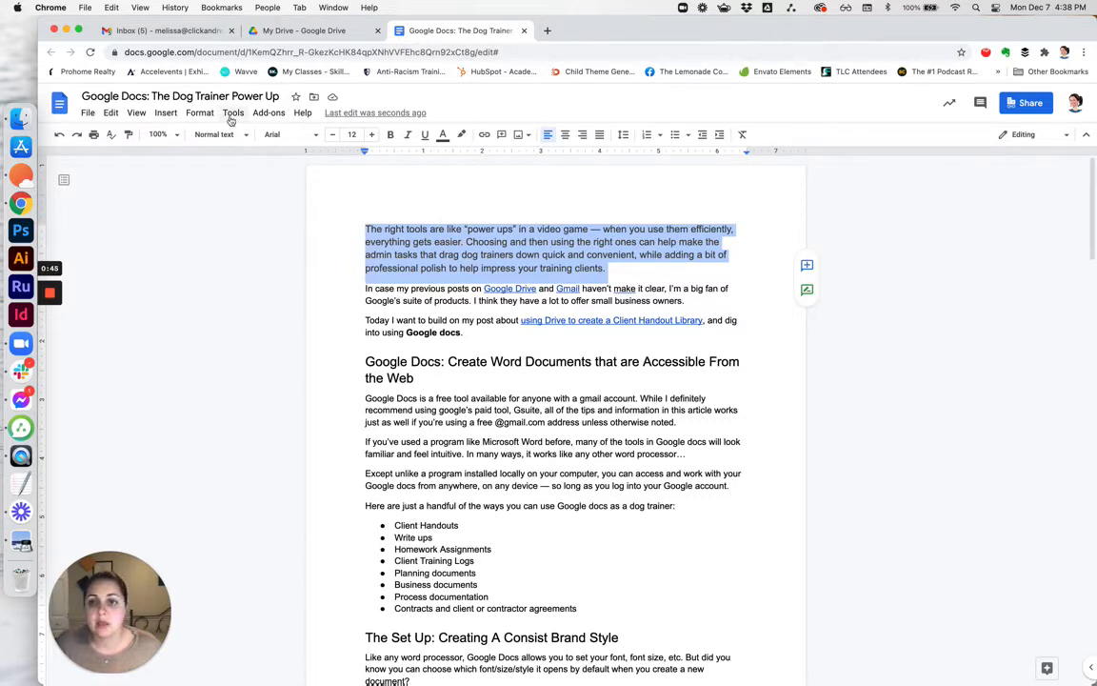
pyautogui.click(199, 113)
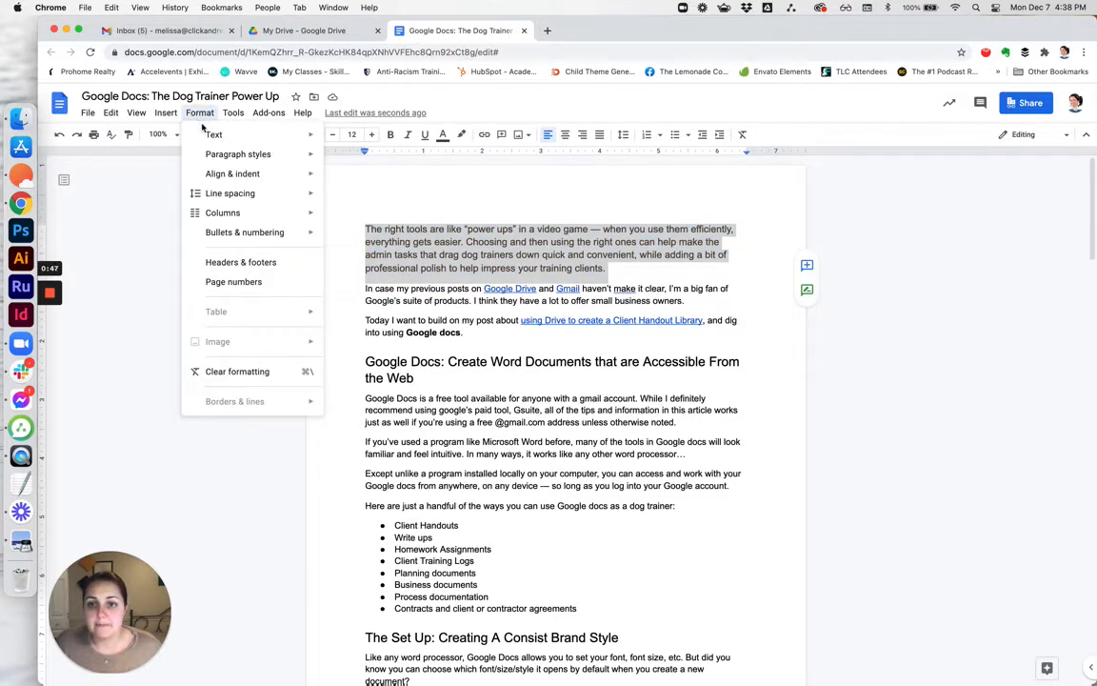
pyautogui.moveTo(216, 153)
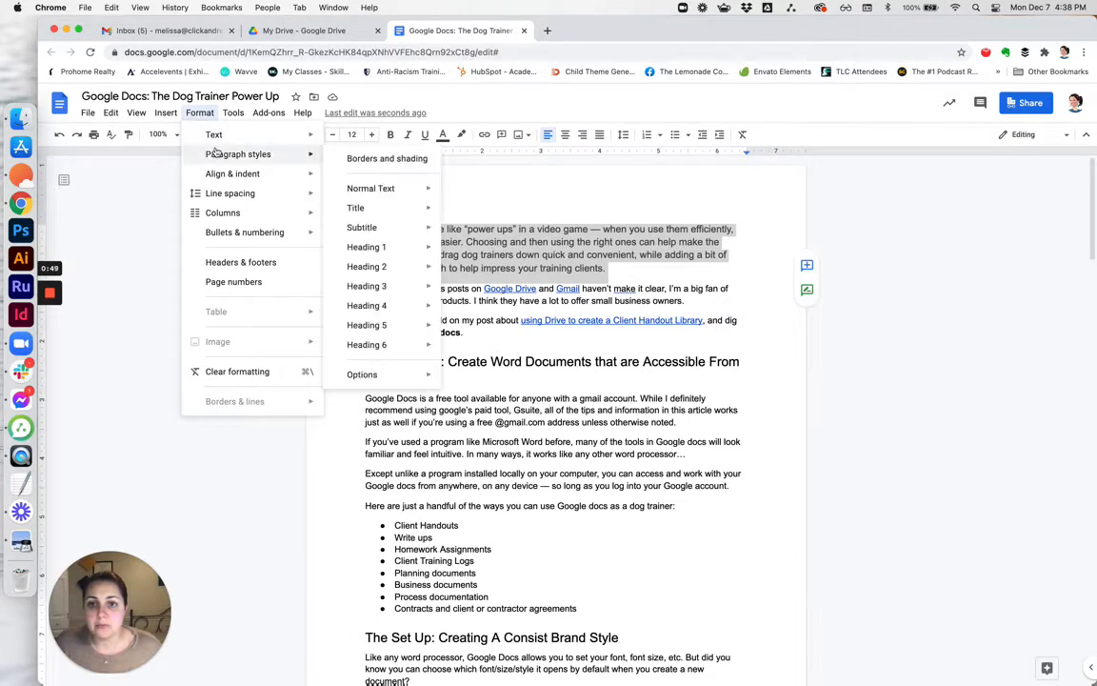
pyautogui.moveTo(372, 193)
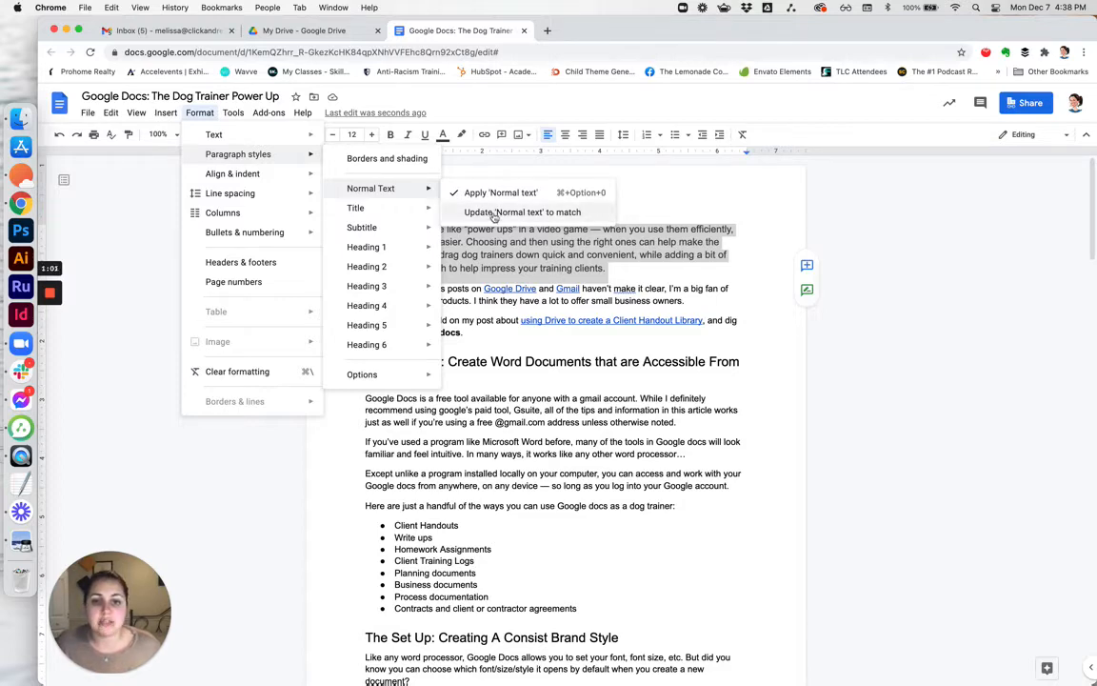
pyautogui.click(494, 217)
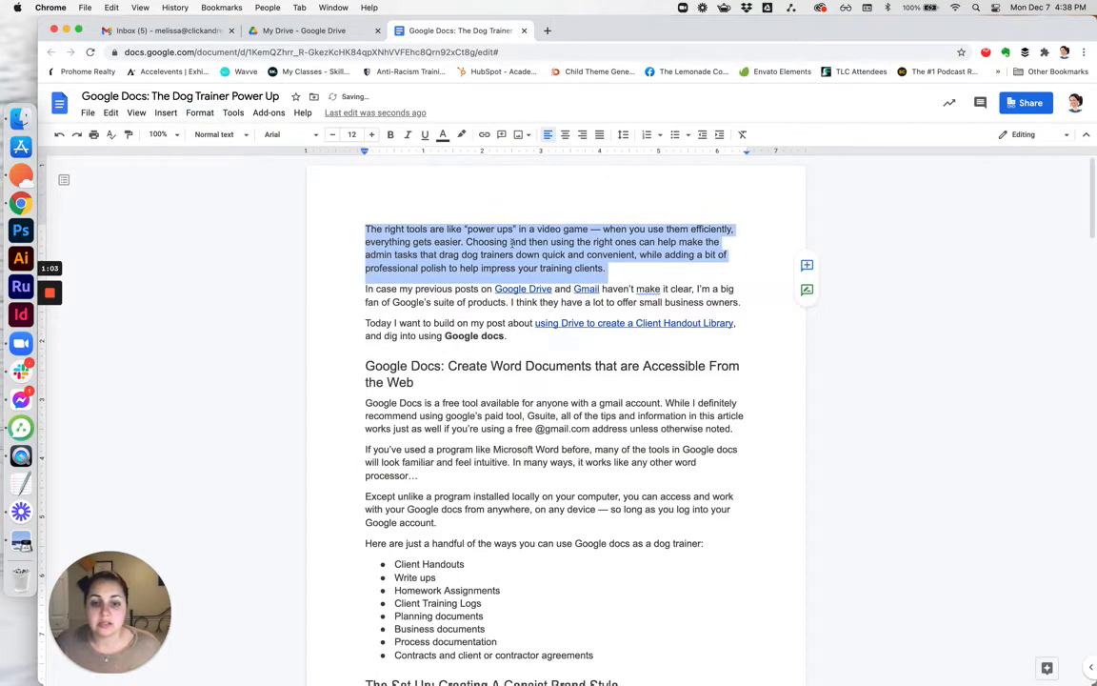
pyautogui.click(503, 241)
# - Reduce the font size of the paragraph beginning "Today I want to build on my post" to 11
pyautogui.scroll(-1, 466, 240)
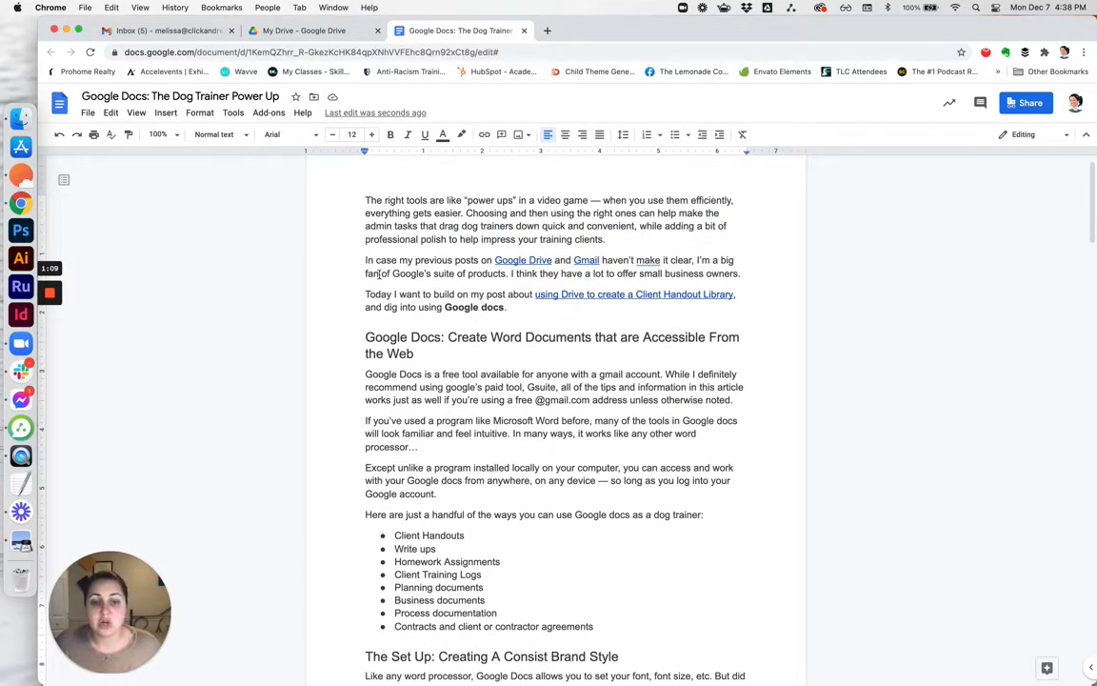
pyautogui.moveTo(518, 306); pyautogui.dragTo(338, 291)
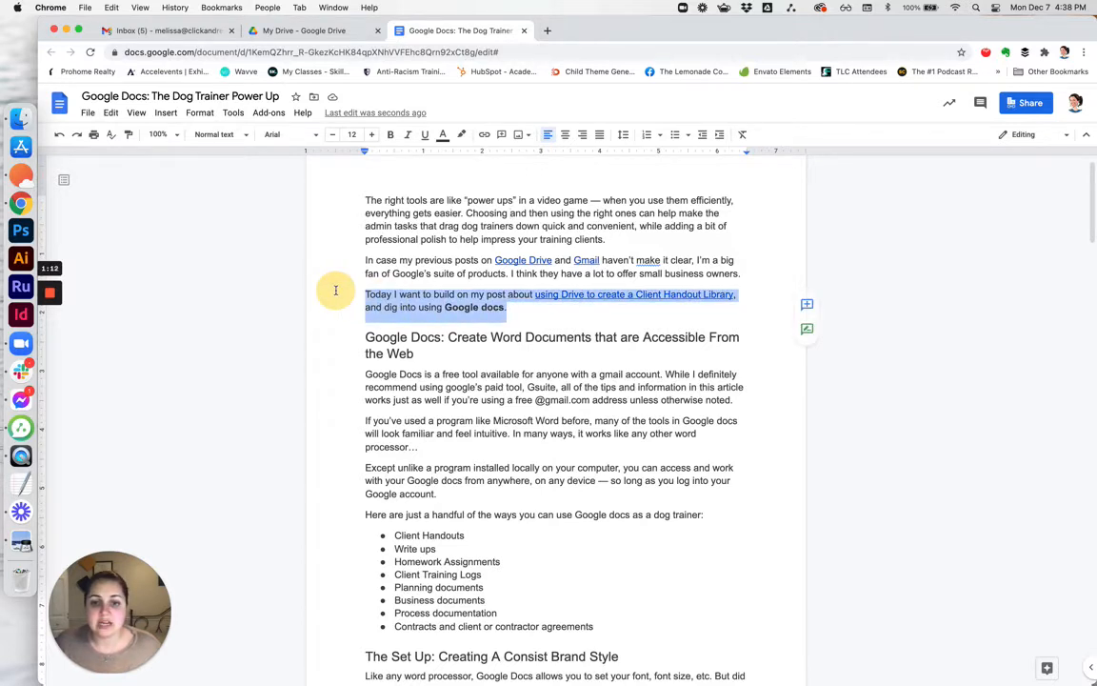
pyautogui.click(332, 135)
pyautogui.click(515, 347)
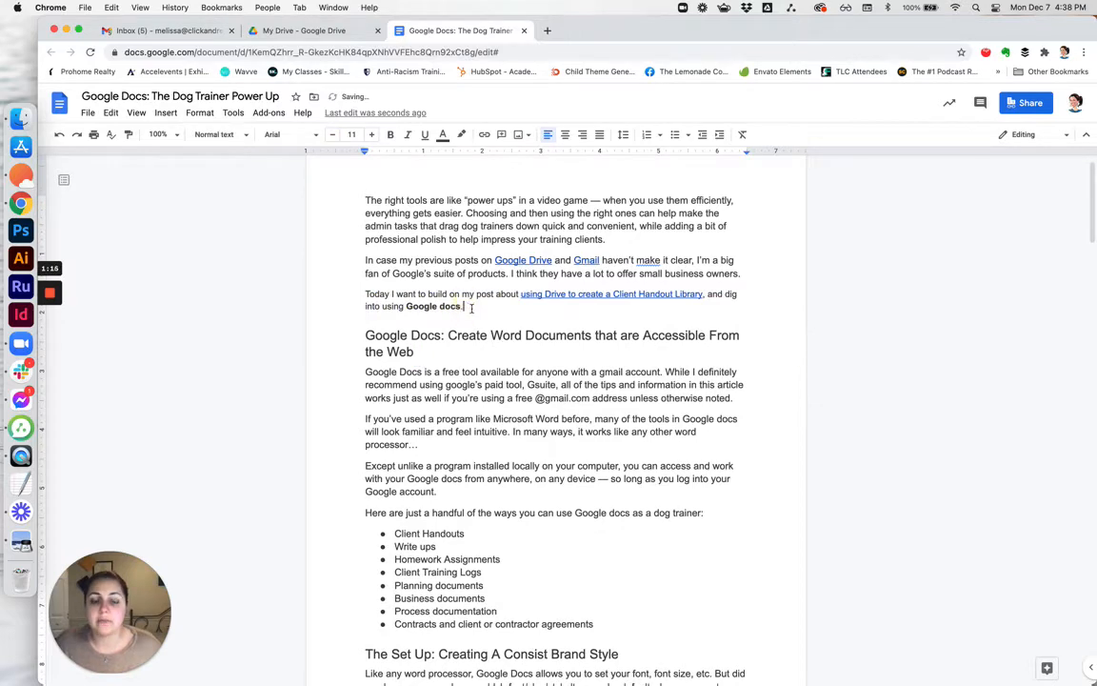
# - Reapply the Normal text style to the whole paragraph beginning "Today I want to build on my post"
pyautogui.moveTo(464, 306); pyautogui.dragTo(350, 288)
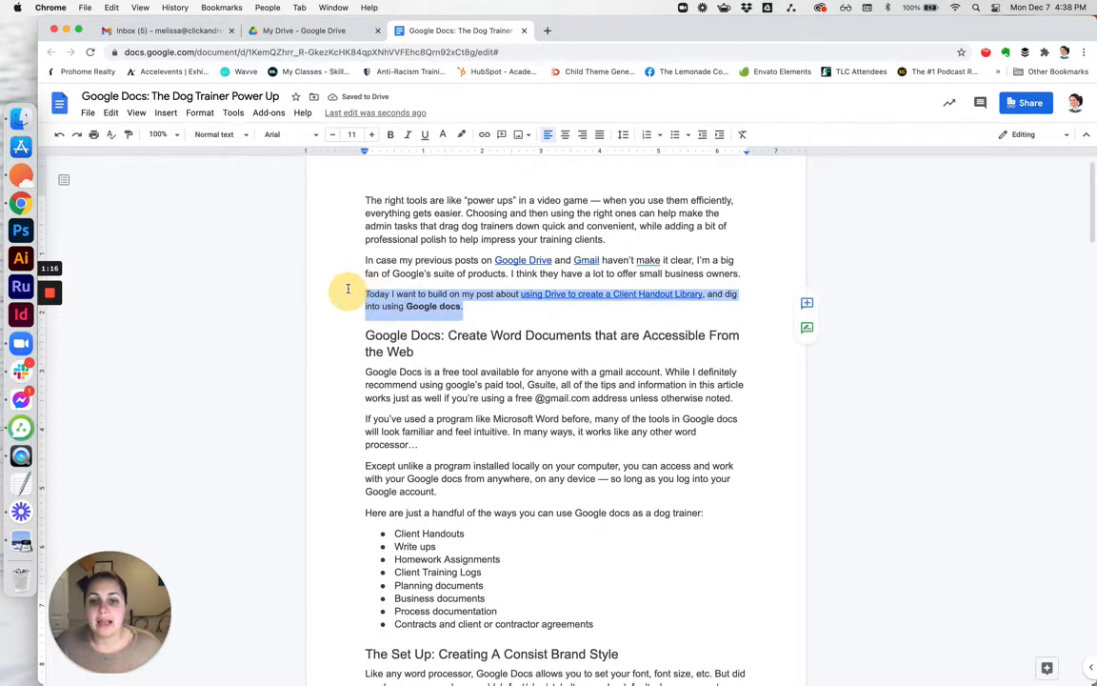
pyautogui.click(217, 136)
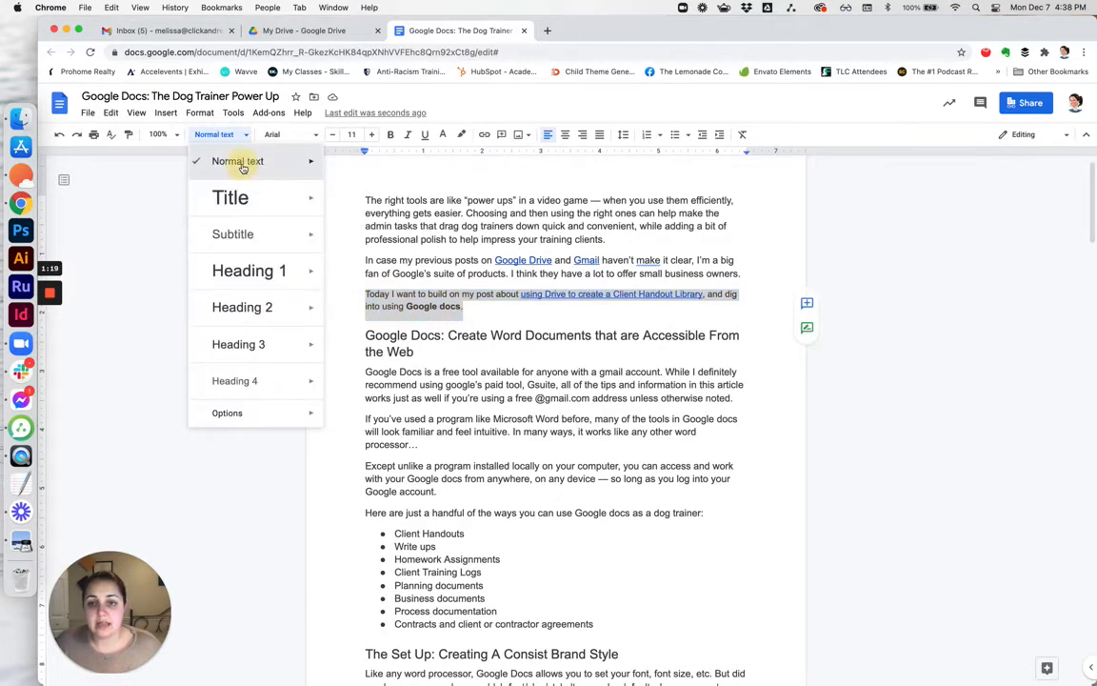
pyautogui.click(240, 162)
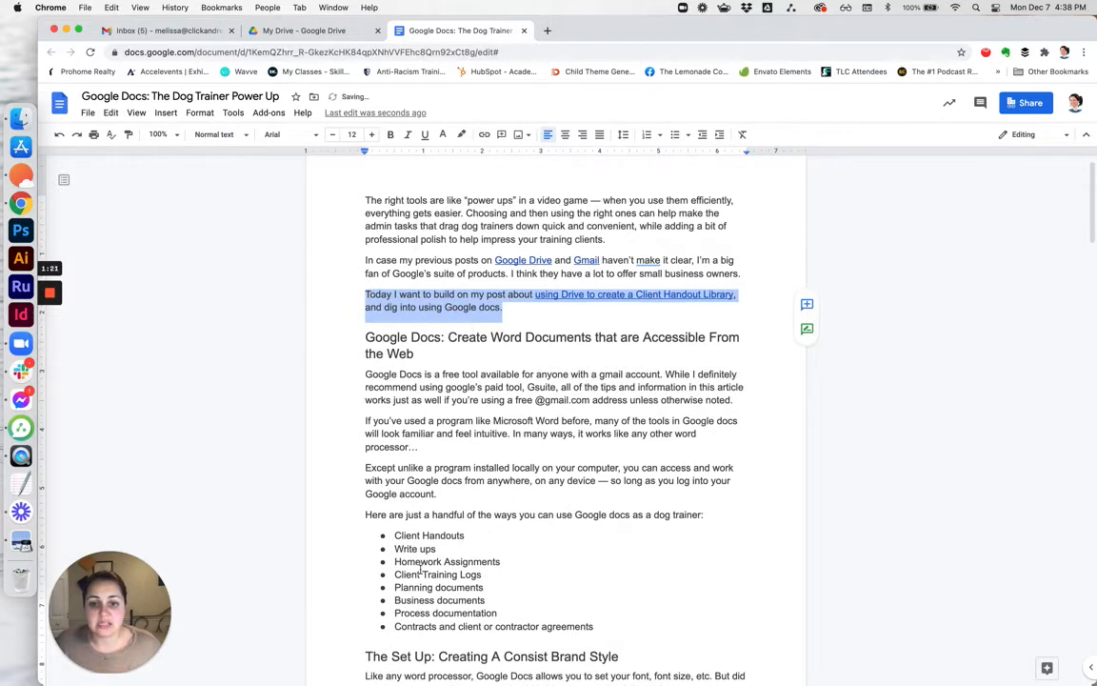
pyautogui.click(349, 224)
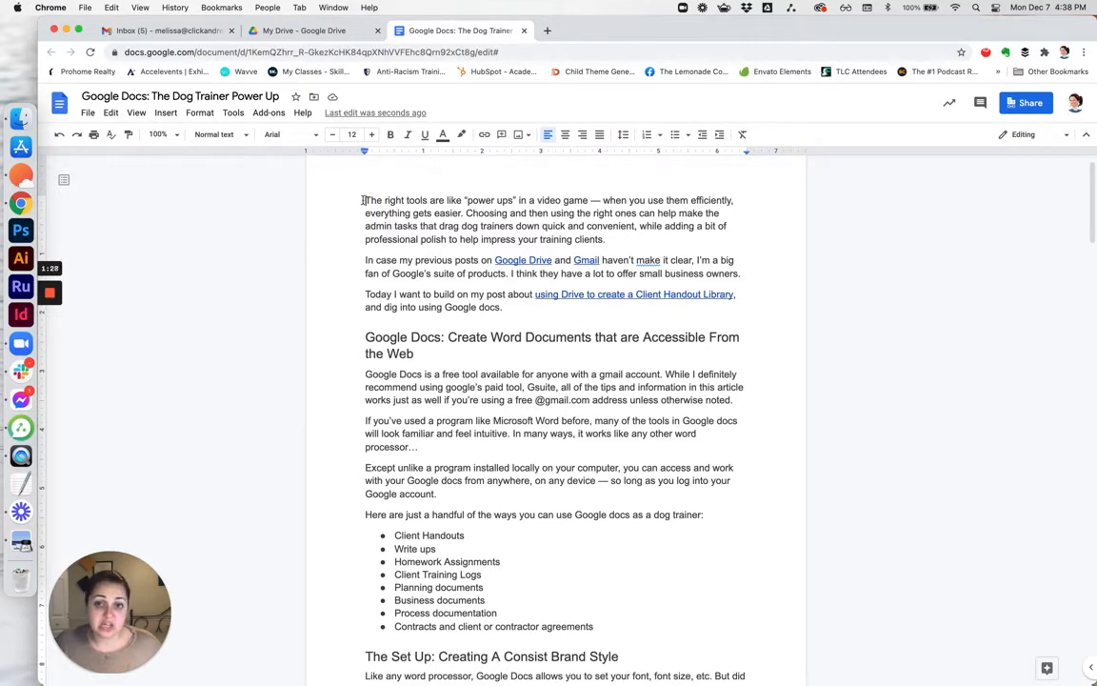
# - Set the opening paragraph to font size 11 and its text colour to black
pyautogui.moveTo(363, 200); pyautogui.dragTo(640, 240)
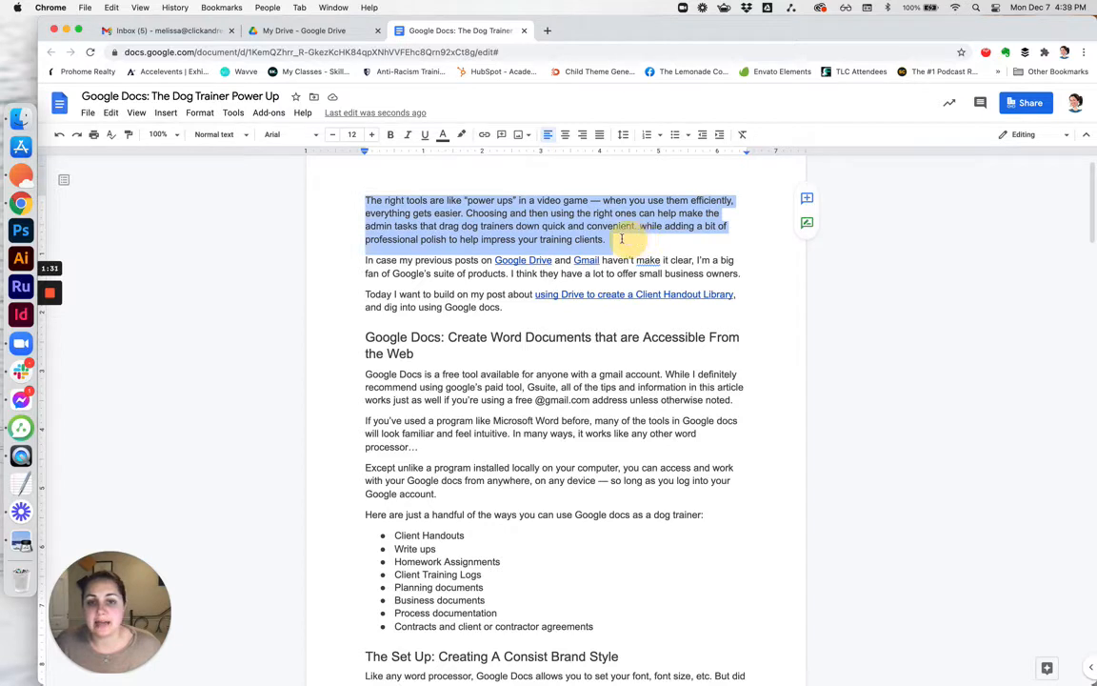
pyautogui.click(332, 135)
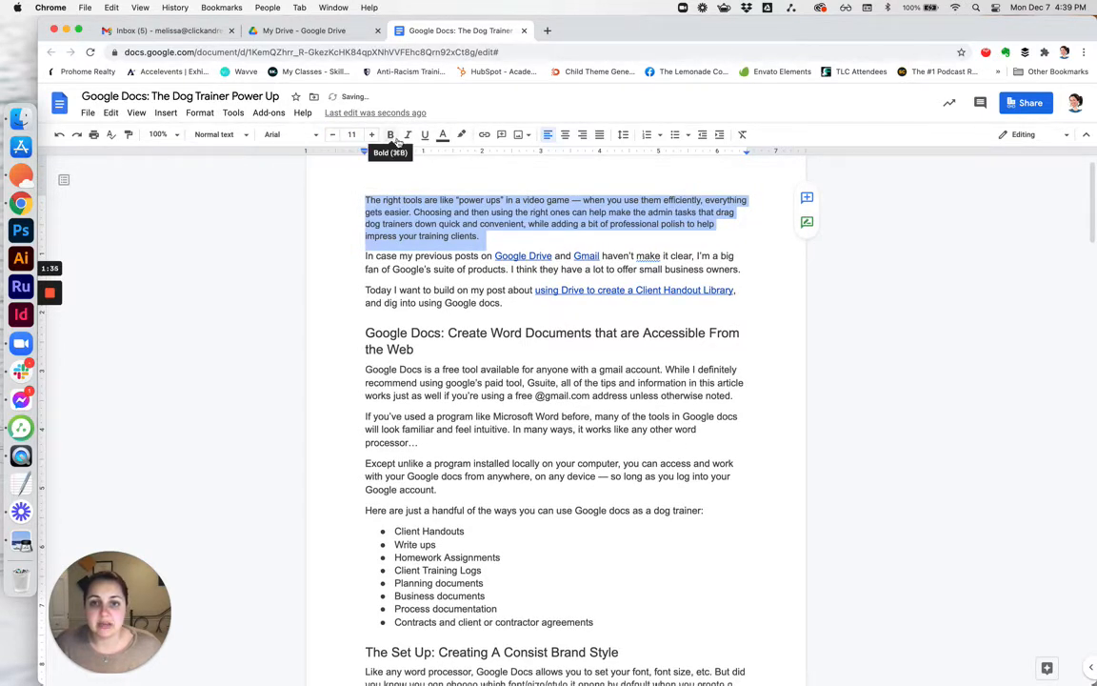
pyautogui.click(443, 139)
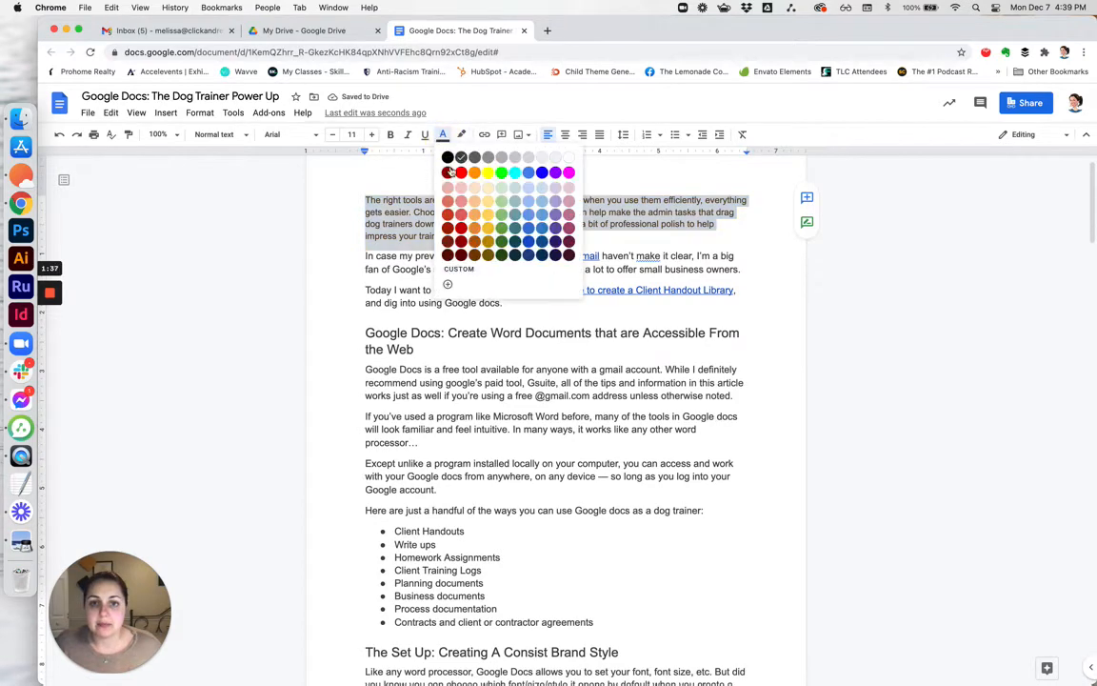
pyautogui.click(447, 156)
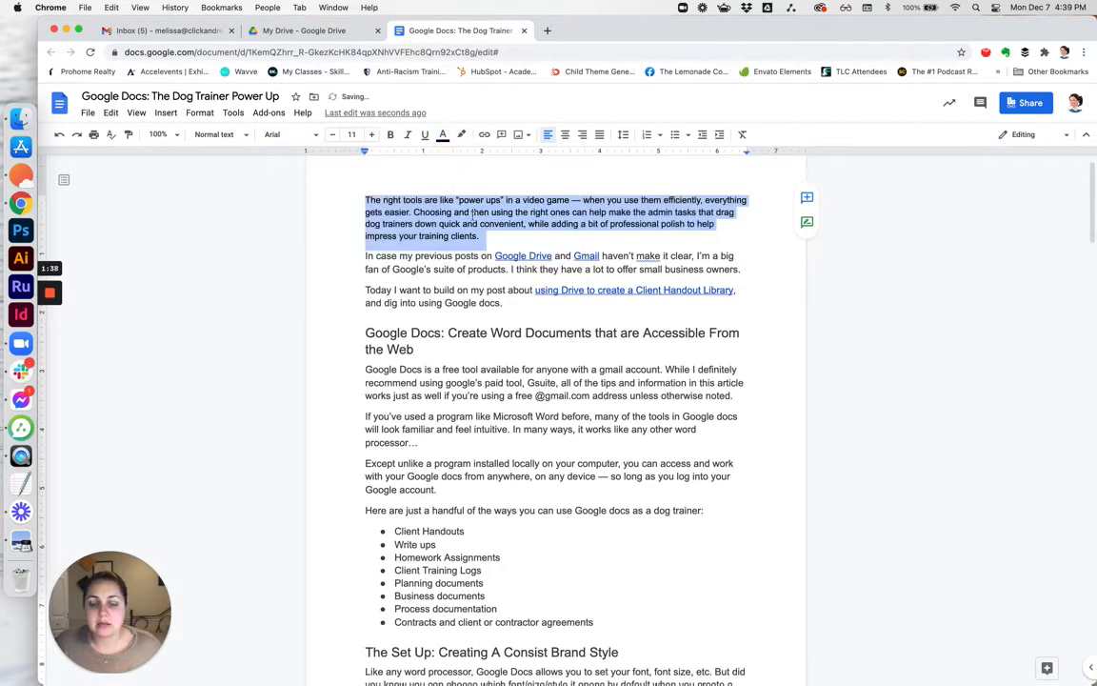
# - Redefine the Normal text style from the opening paragraph's size 11 black formatting
pyautogui.click(199, 113)
pyautogui.moveTo(211, 157)
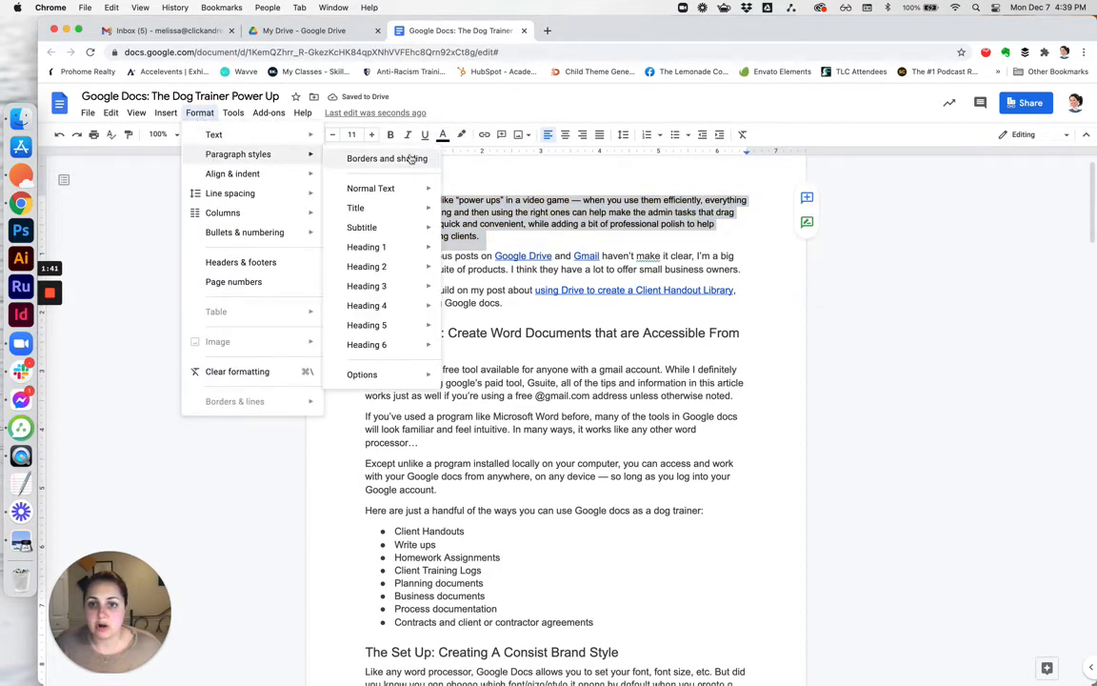
pyautogui.moveTo(400, 189)
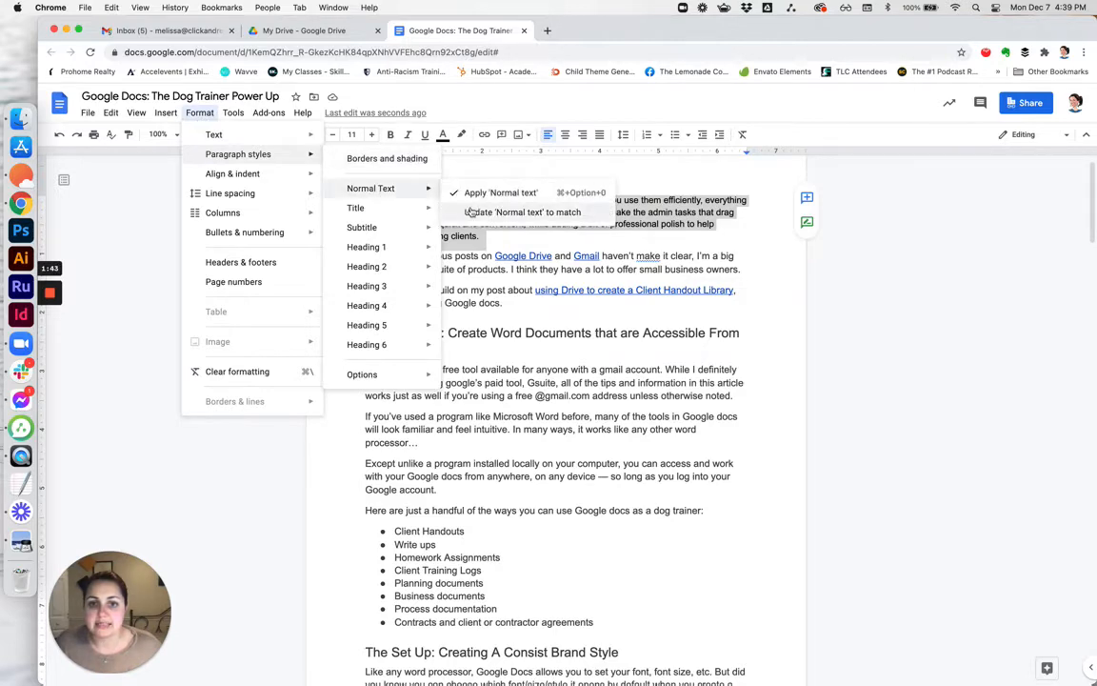
pyautogui.click(471, 212)
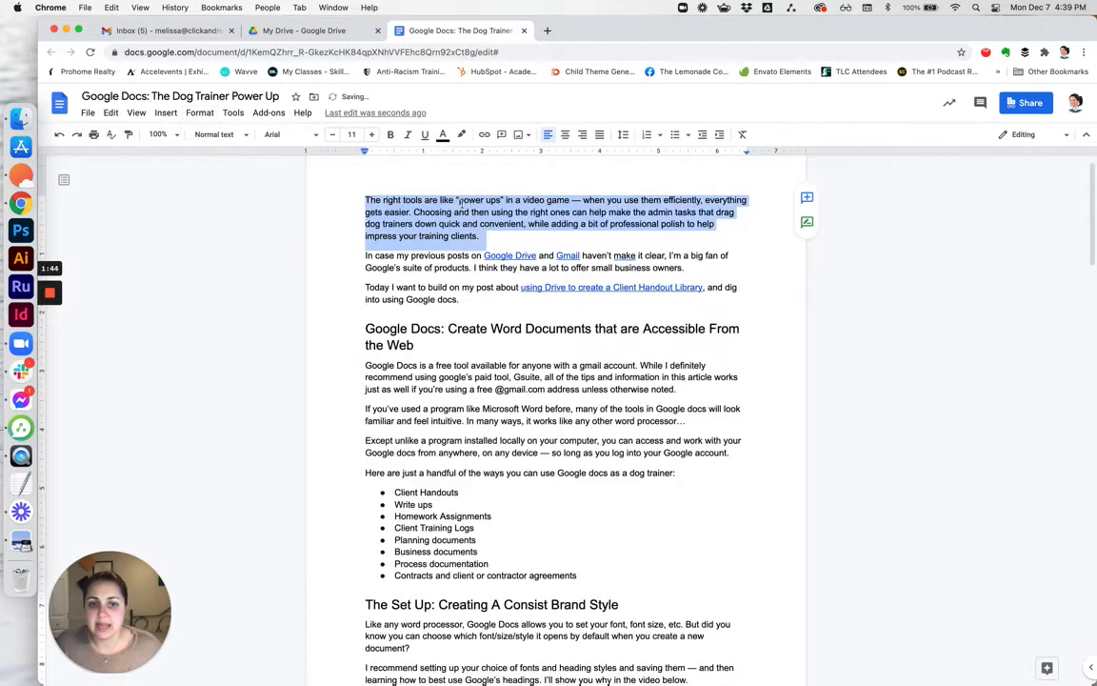
pyautogui.click(367, 197)
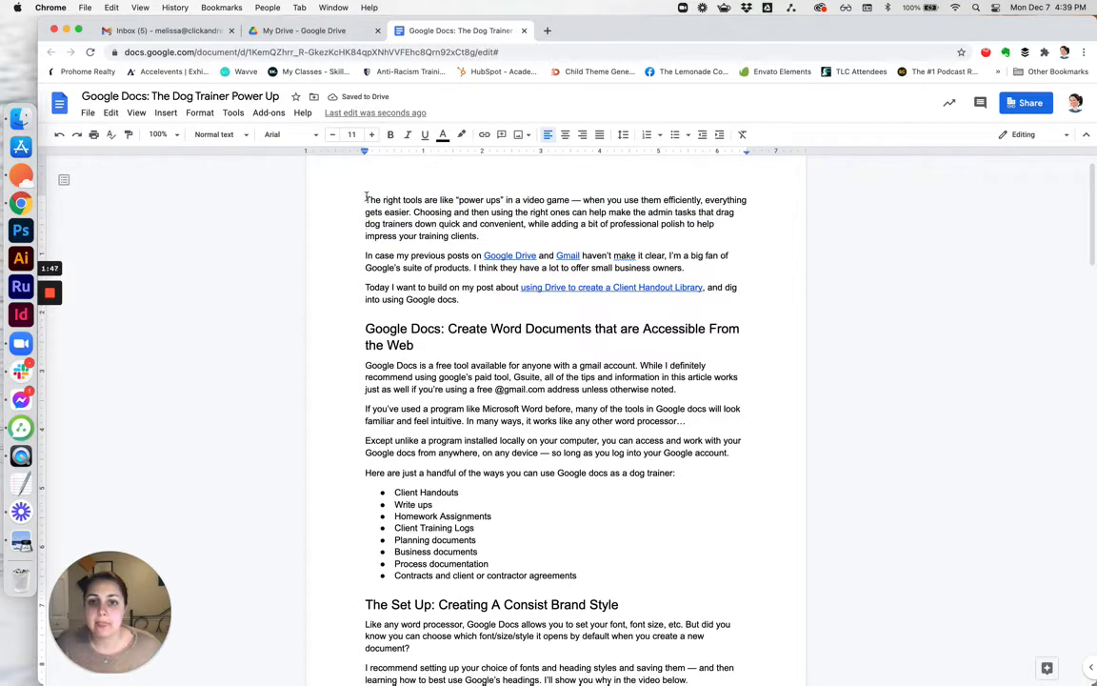
# - With the opening paragraph selected, examine the Normal text style choices and the paragraph style options for saving, using or resetting default styles
pyautogui.moveTo(367, 197); pyautogui.dragTo(477, 220)
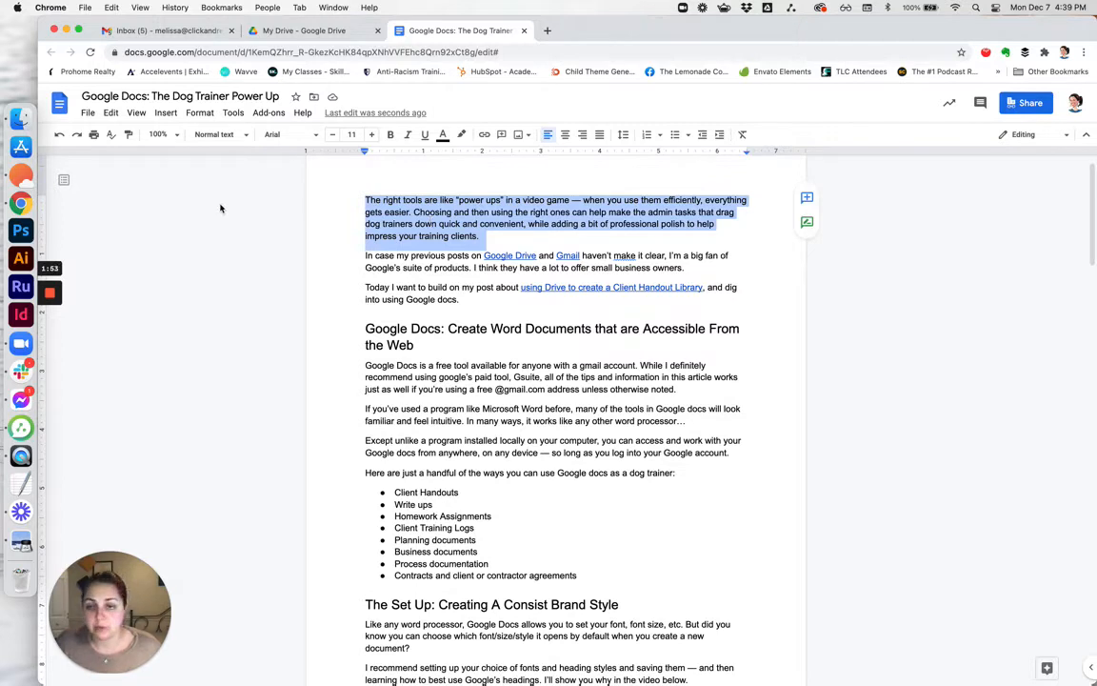
pyautogui.click(197, 113)
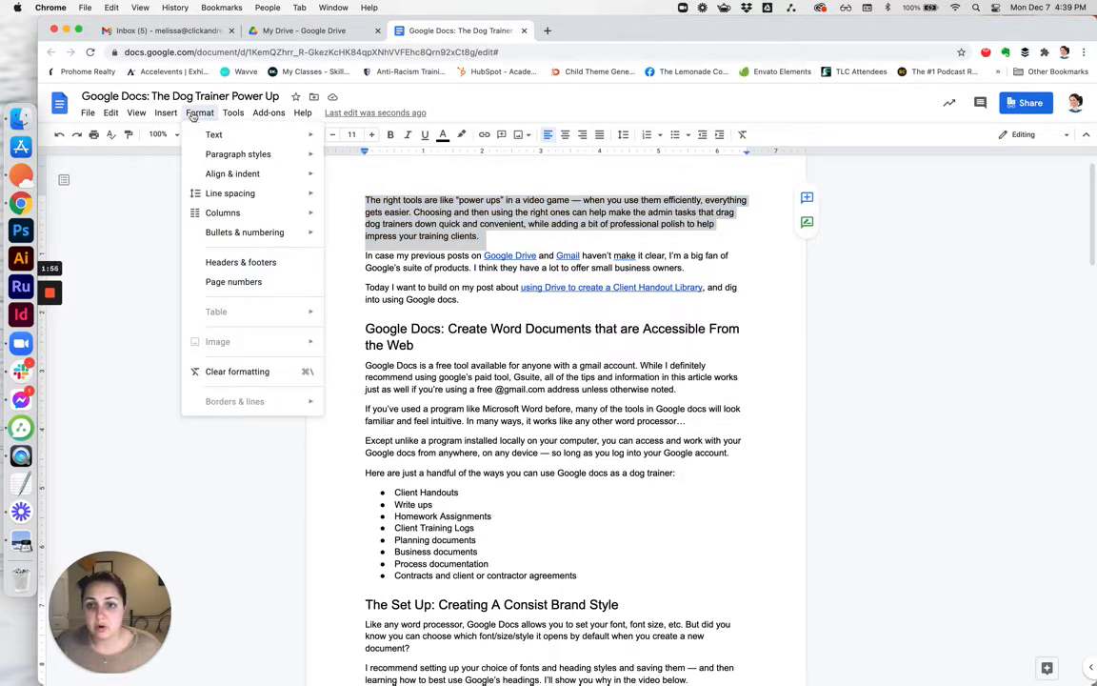
pyautogui.moveTo(239, 159)
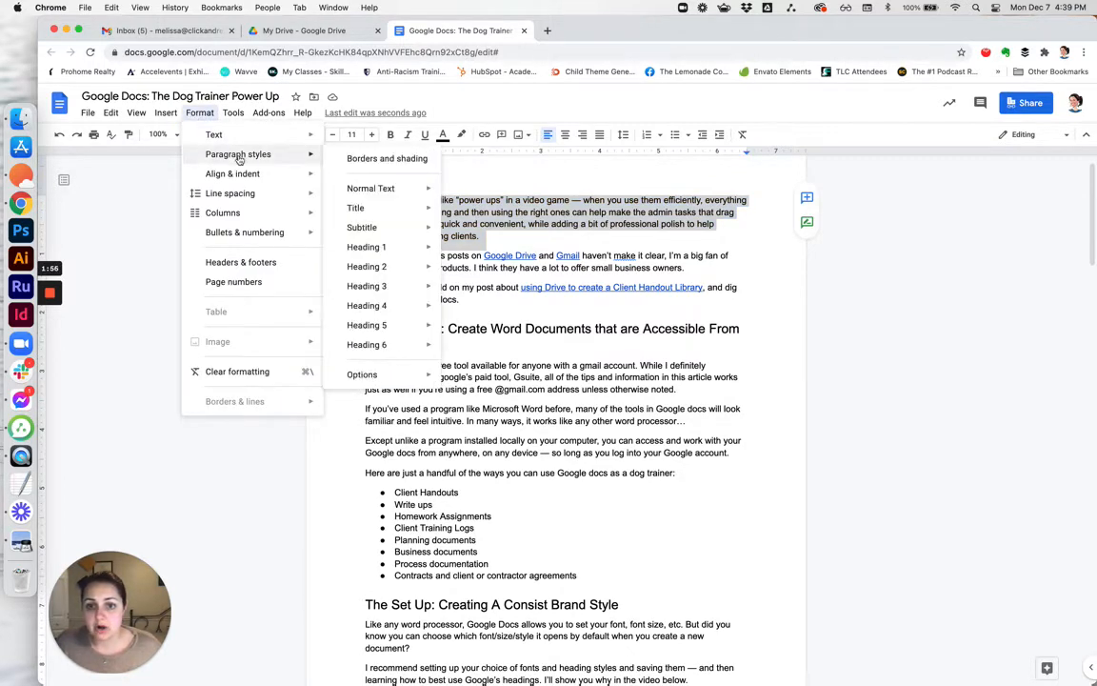
pyautogui.moveTo(401, 196)
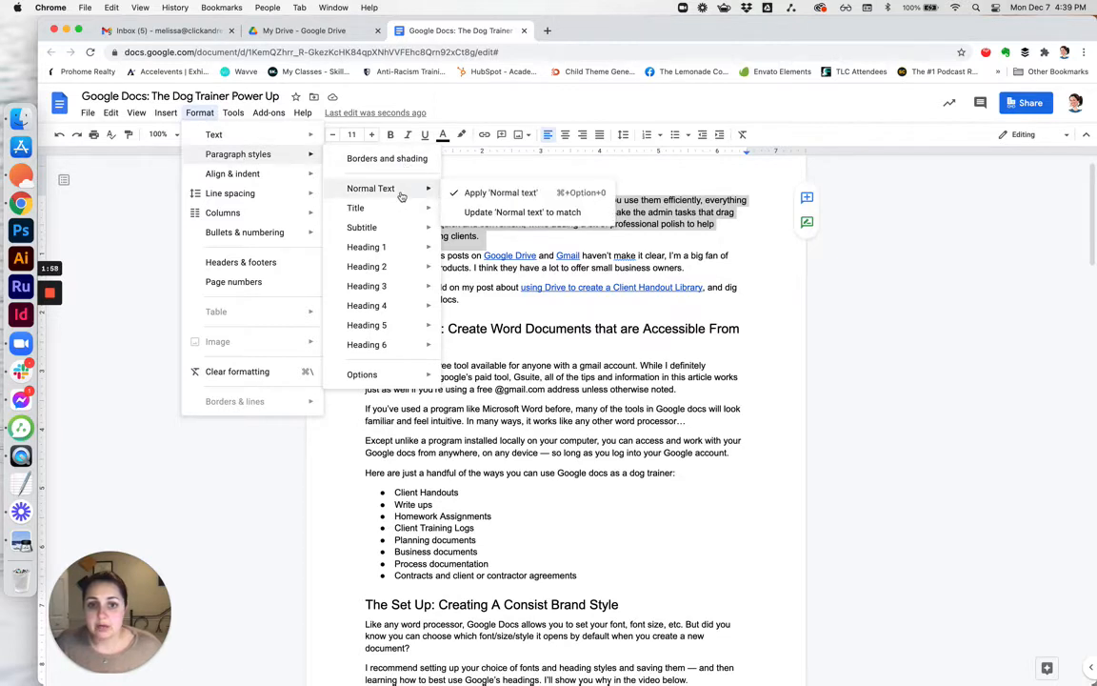
pyautogui.moveTo(361, 373)
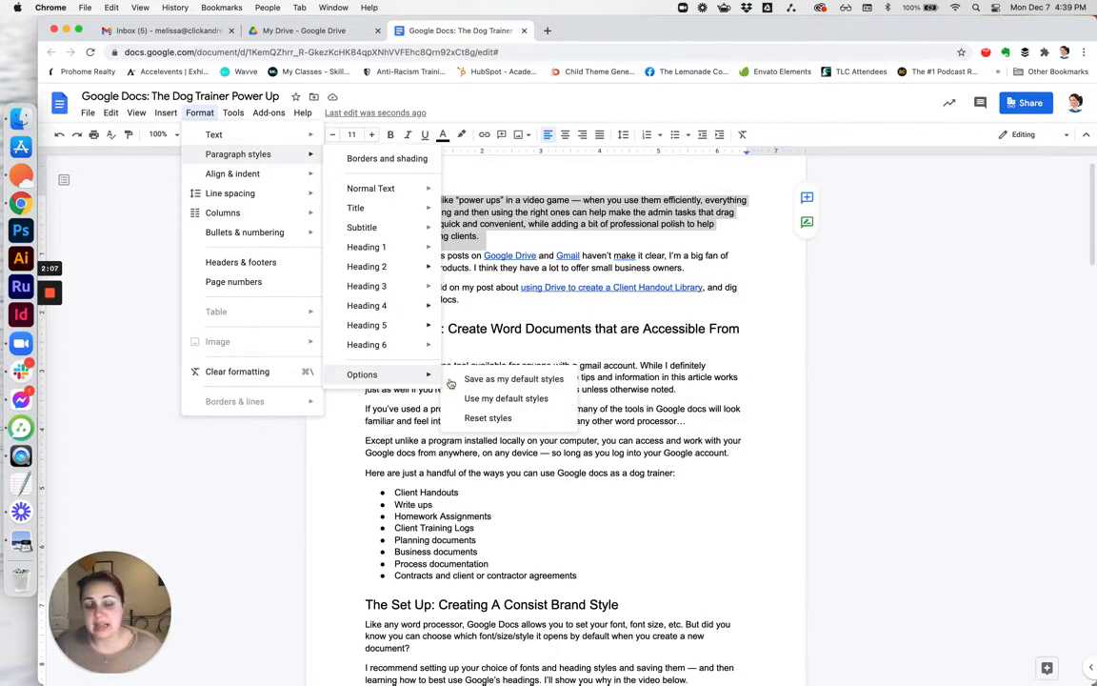
pyautogui.click(560, 225)
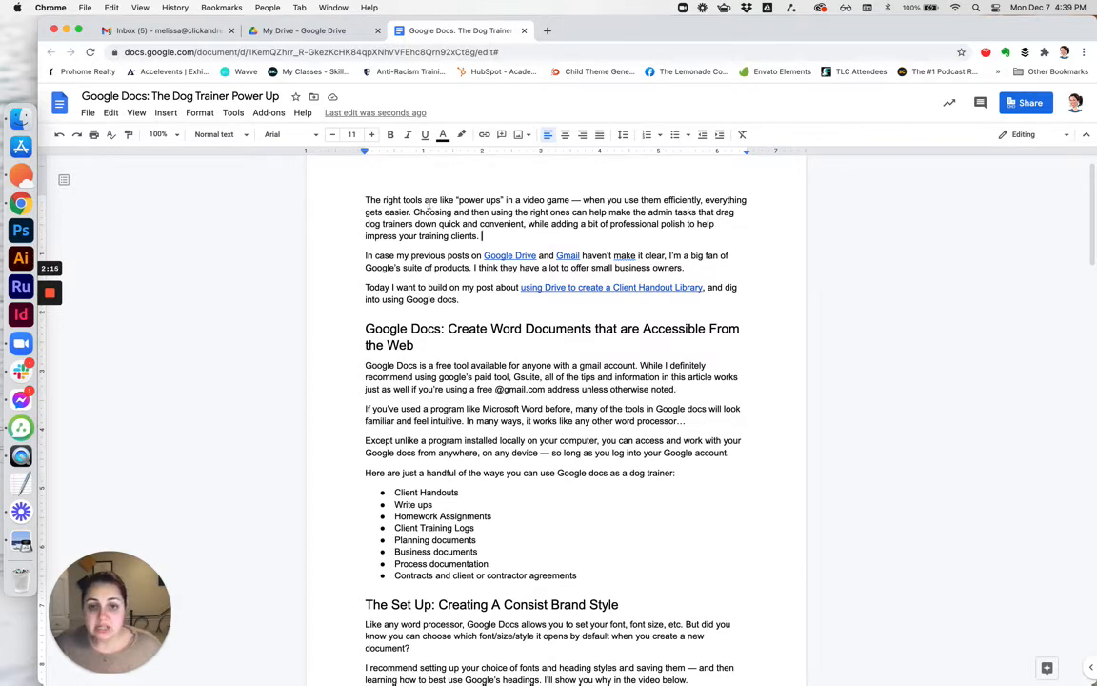
# - Set the text colour of the heading "Google Docs: Create Word Documents that are Accessible From the Web" to custom hex #55c9c6
pyautogui.click(419, 348)
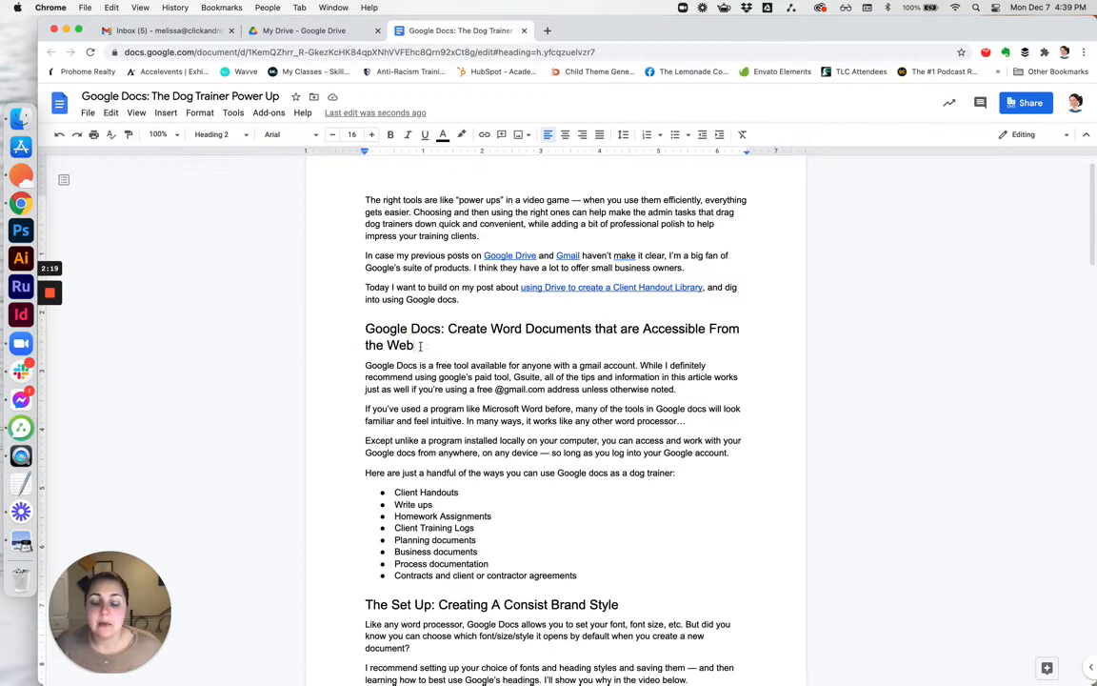
pyautogui.tripleClick(372, 328)
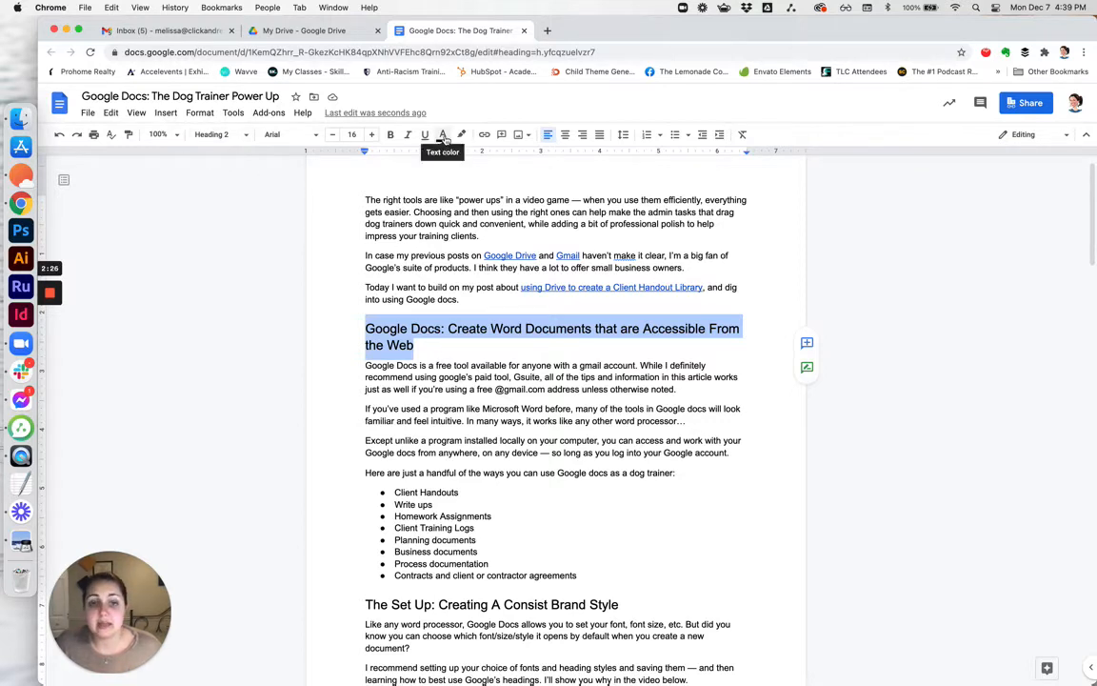
pyautogui.click(443, 137)
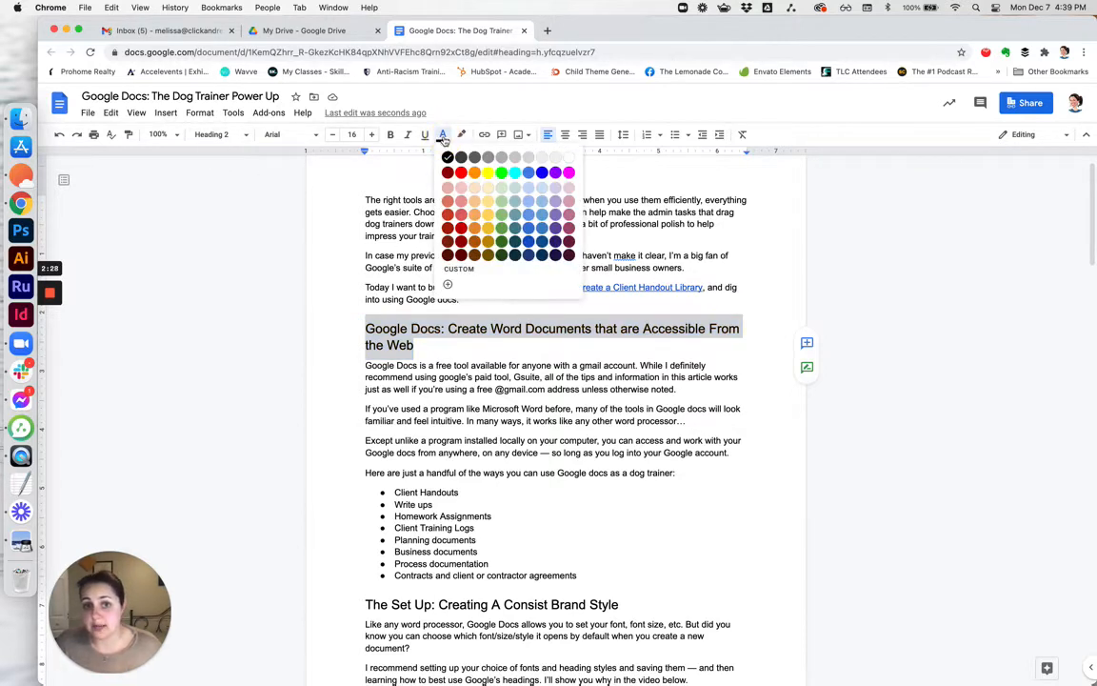
pyautogui.click(447, 284)
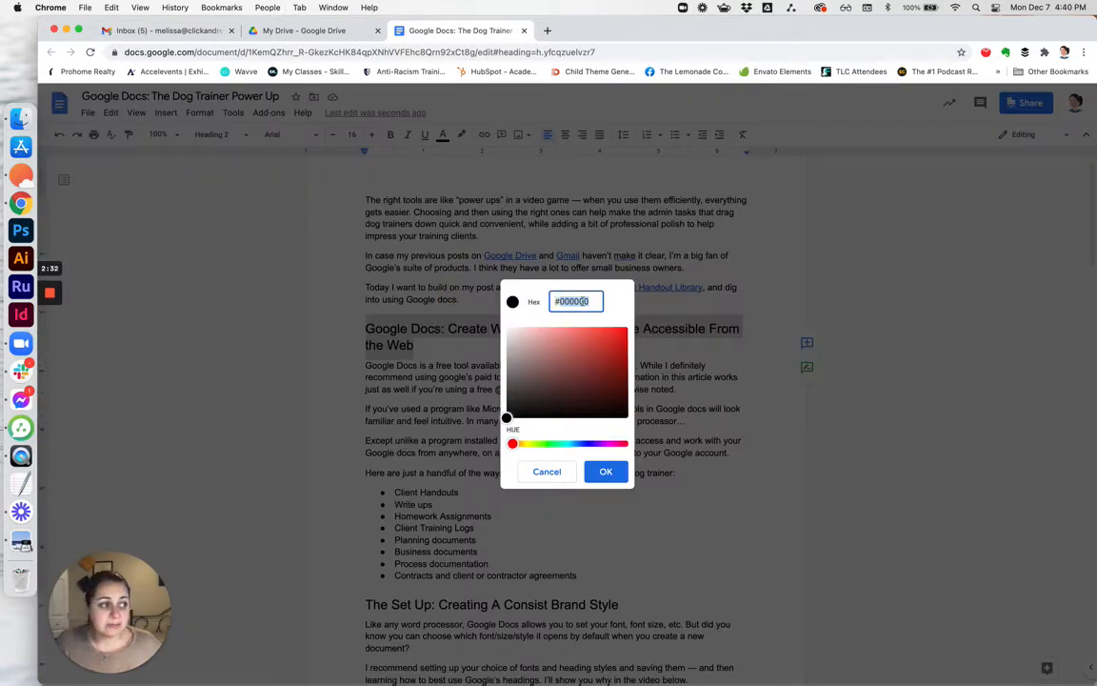
pyautogui.write('5')
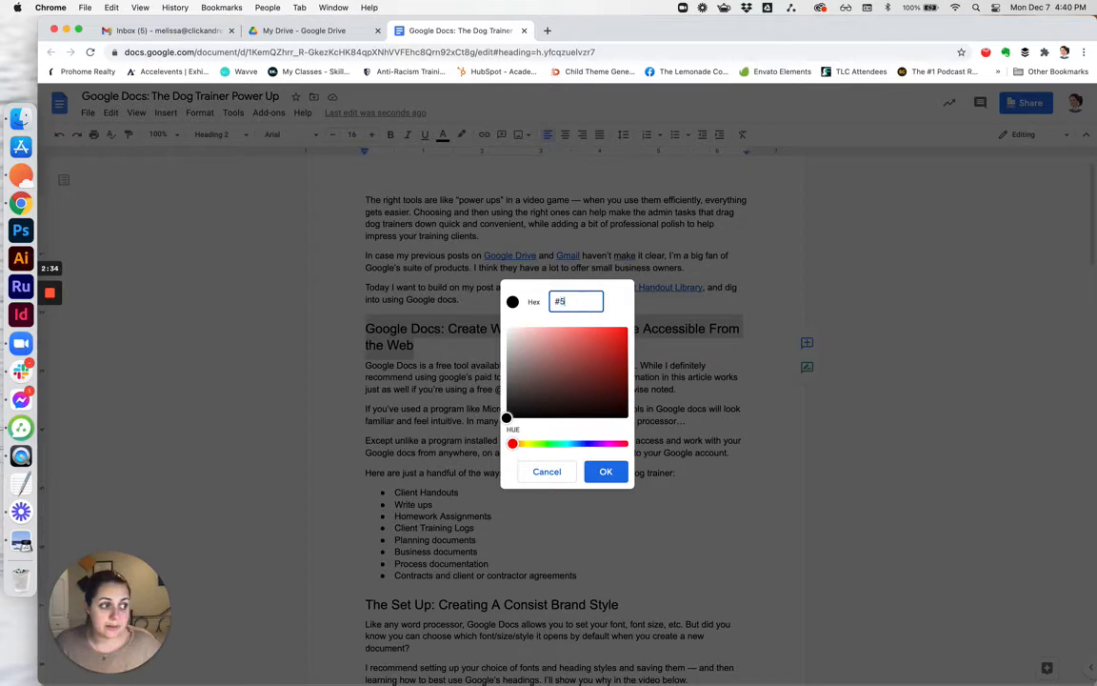
pyautogui.write('5c9')
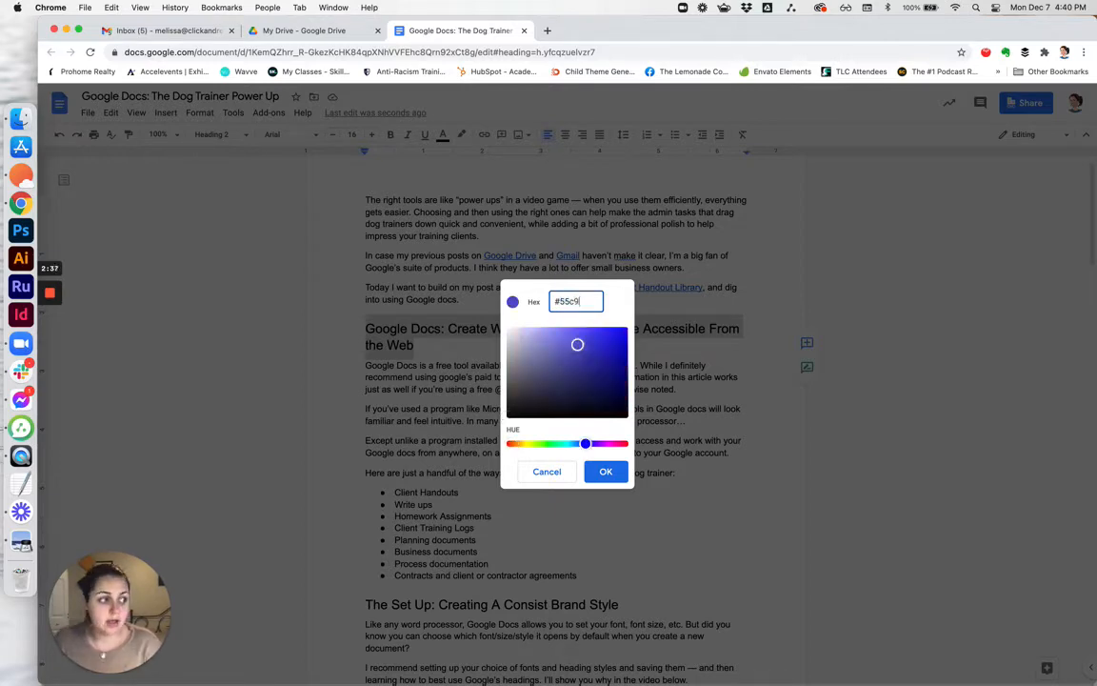
pyautogui.write('c')
pyautogui.write('4')
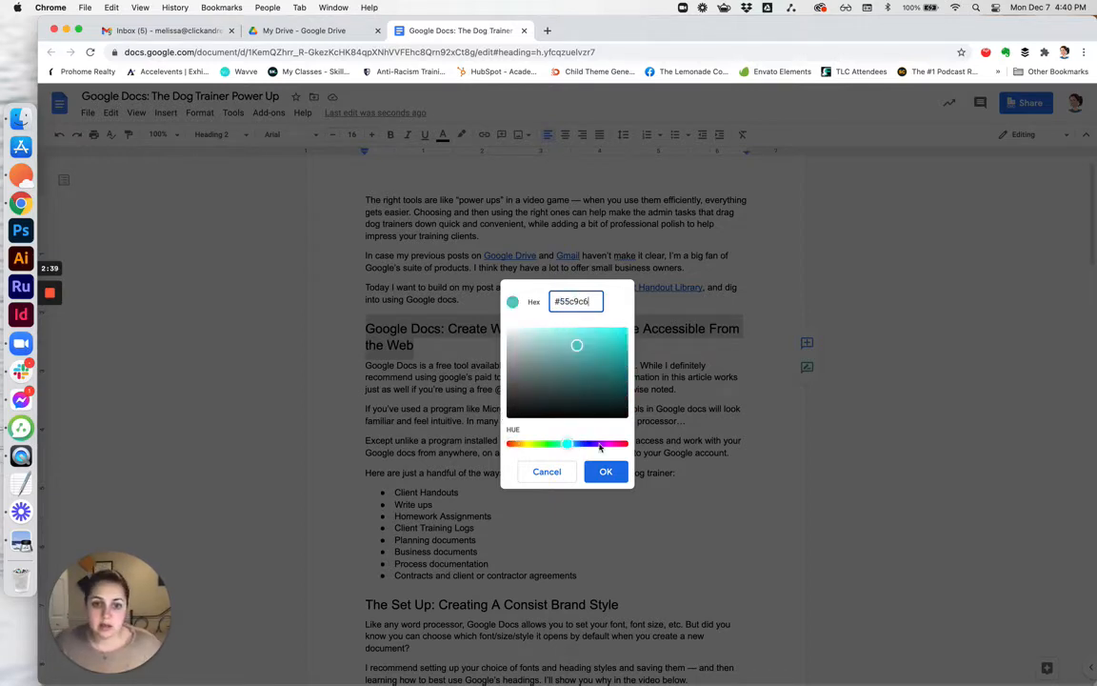
pyautogui.click(605, 471)
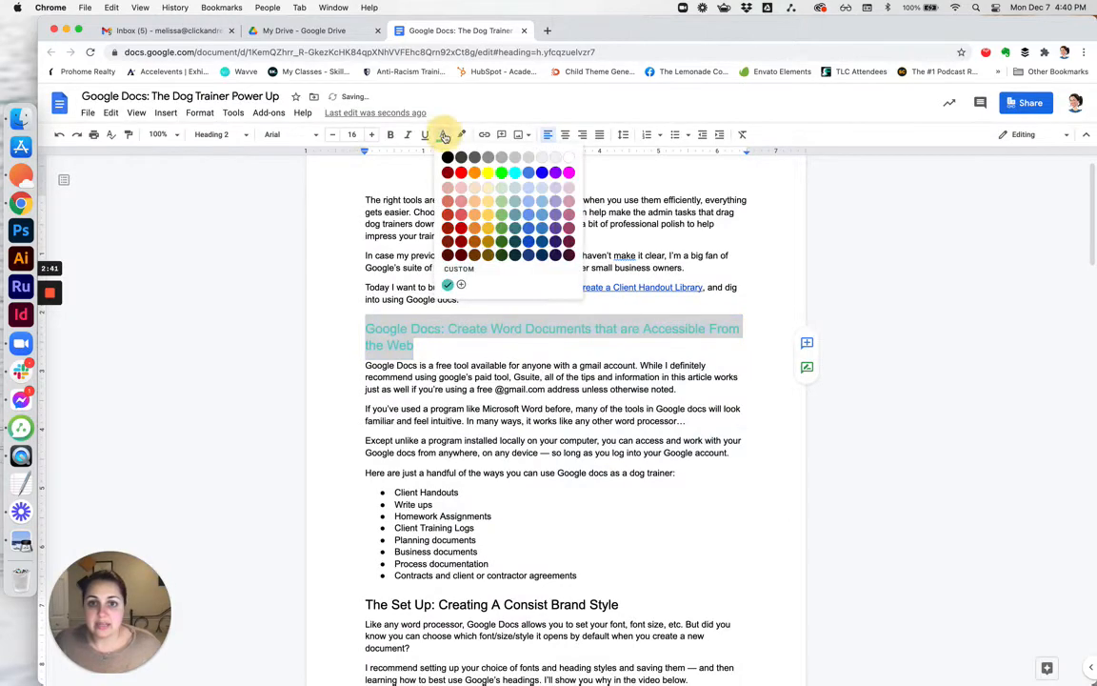
pyautogui.click(443, 134)
pyautogui.click(374, 307)
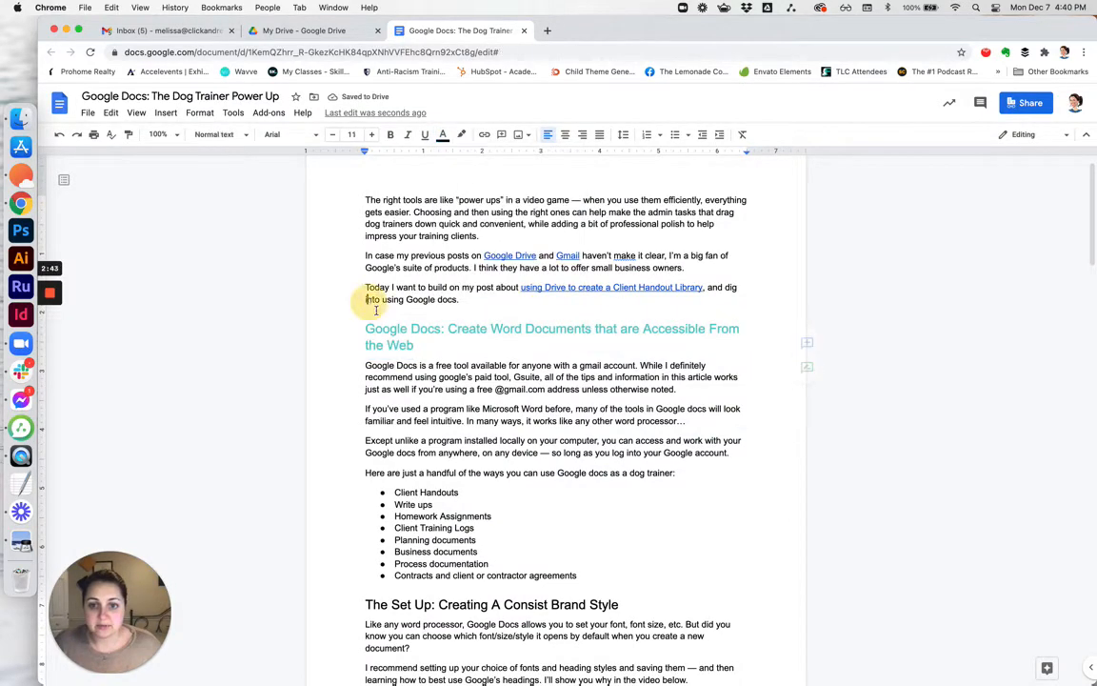
# - Make the turquoise "Google Docs: Create Word Documents" heading bold and set its font size to 18
pyautogui.click(429, 347)
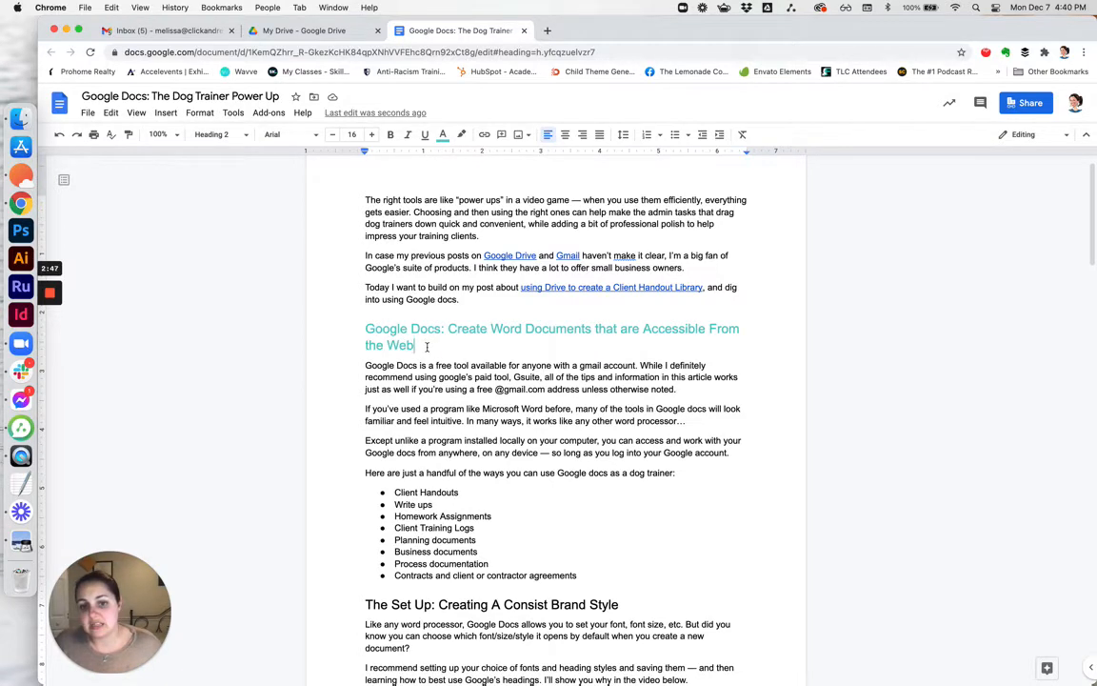
pyautogui.tripleClick(360, 330)
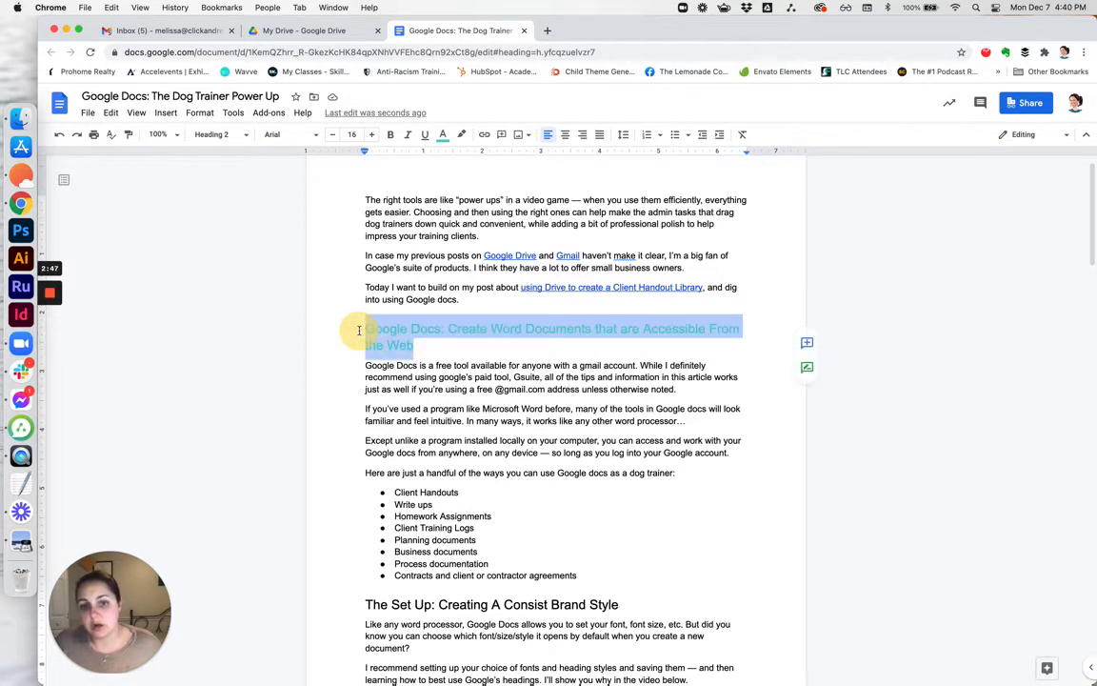
pyautogui.click(391, 134)
pyautogui.click(483, 357)
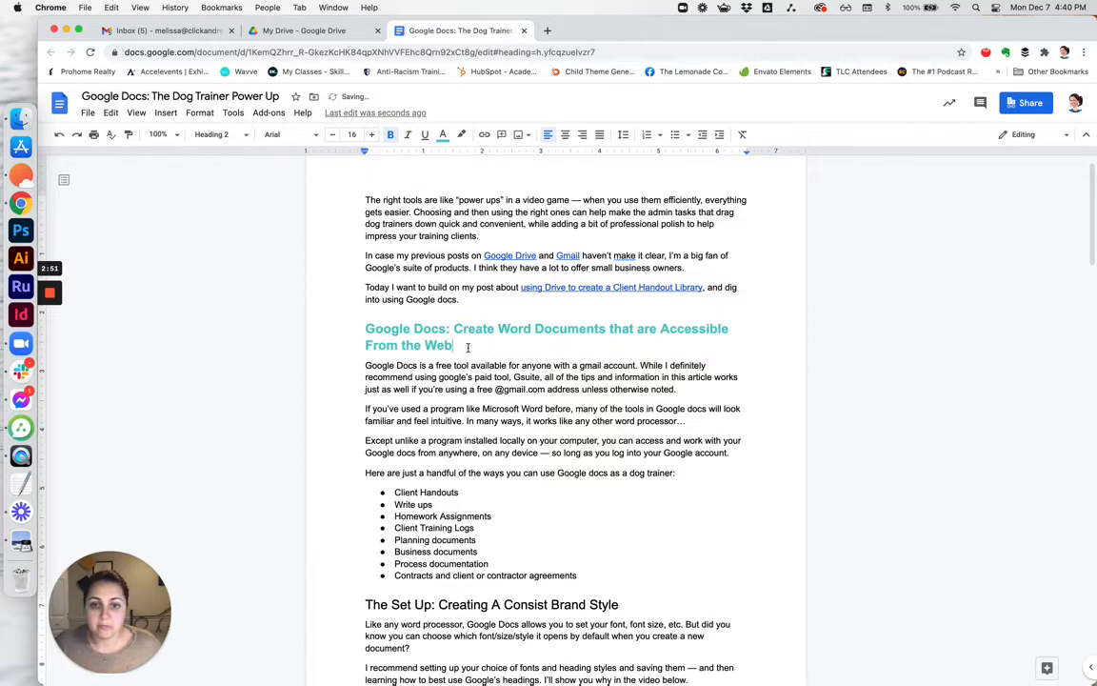
pyautogui.tripleClick(367, 329)
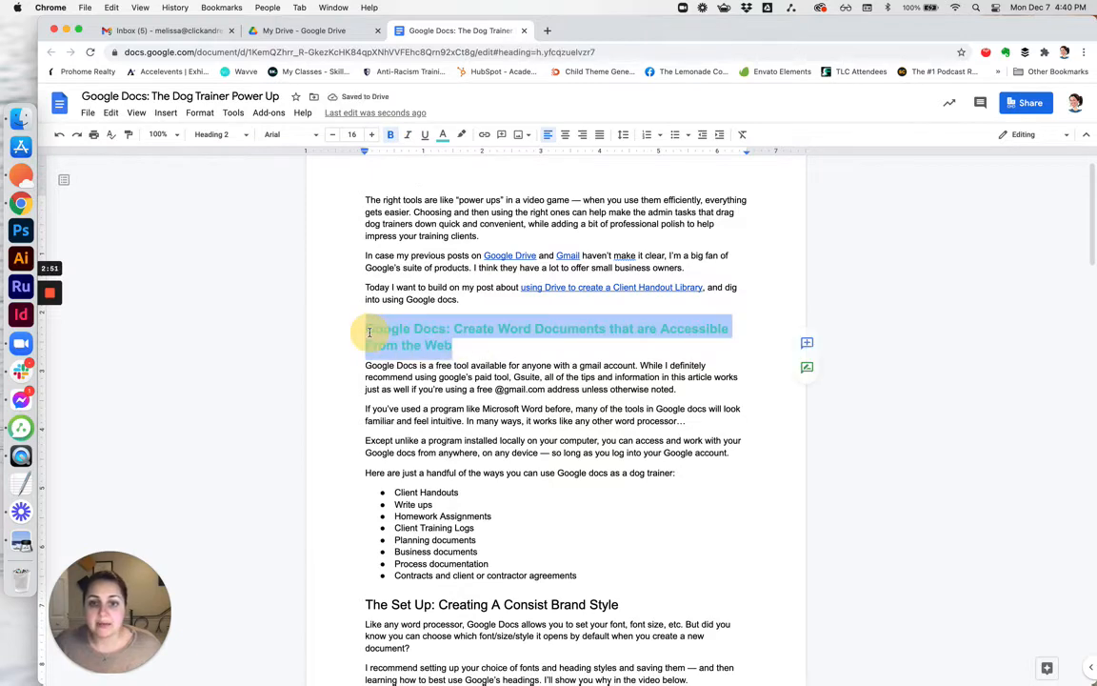
pyautogui.click(371, 134)
pyautogui.click(372, 135)
pyautogui.click(561, 352)
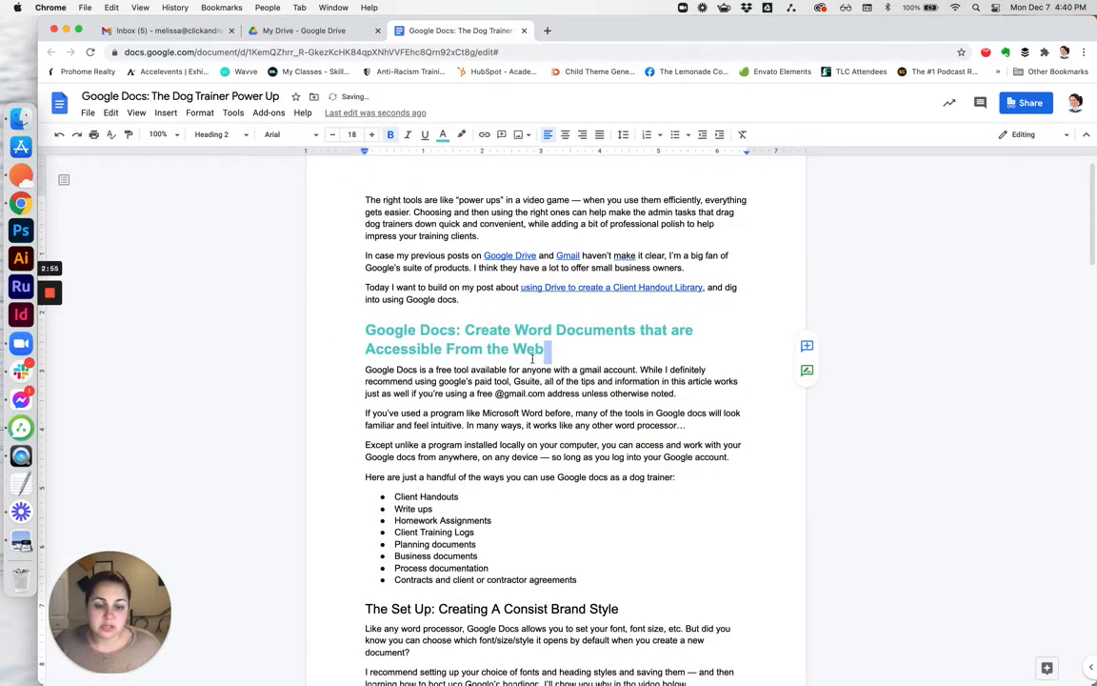
pyautogui.click(546, 354)
# - Examine the paragraph style list and default style options for the turquoise heading, and compare its formatting with the surrounding normal text
pyautogui.scroll(-1, 547, 370)
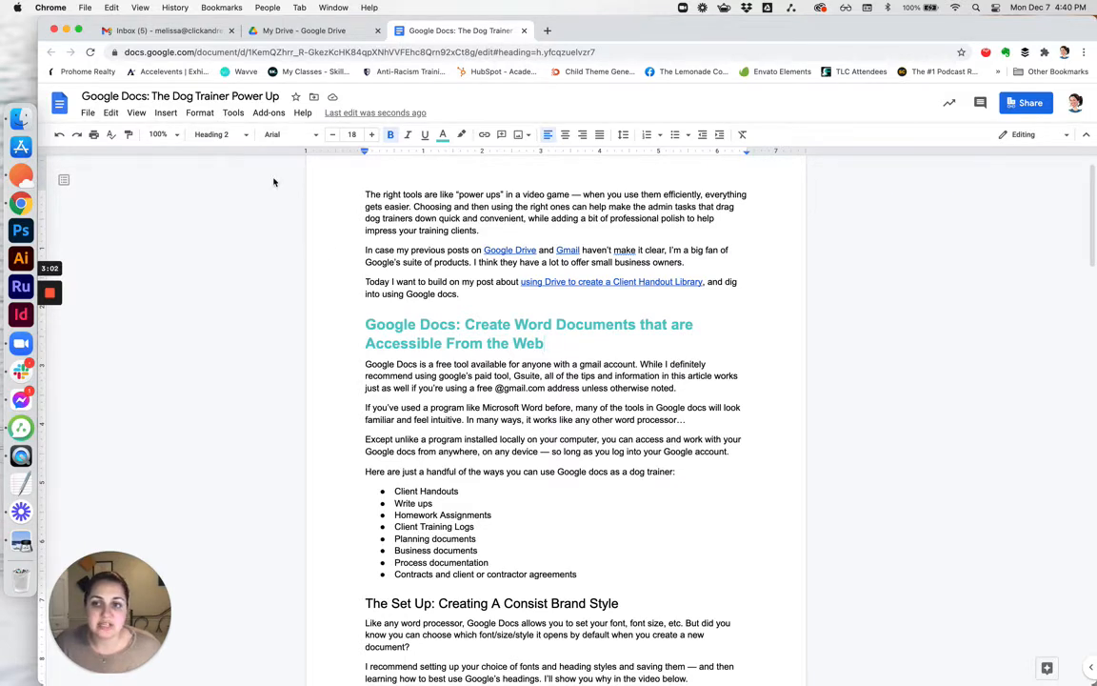
pyautogui.click(218, 134)
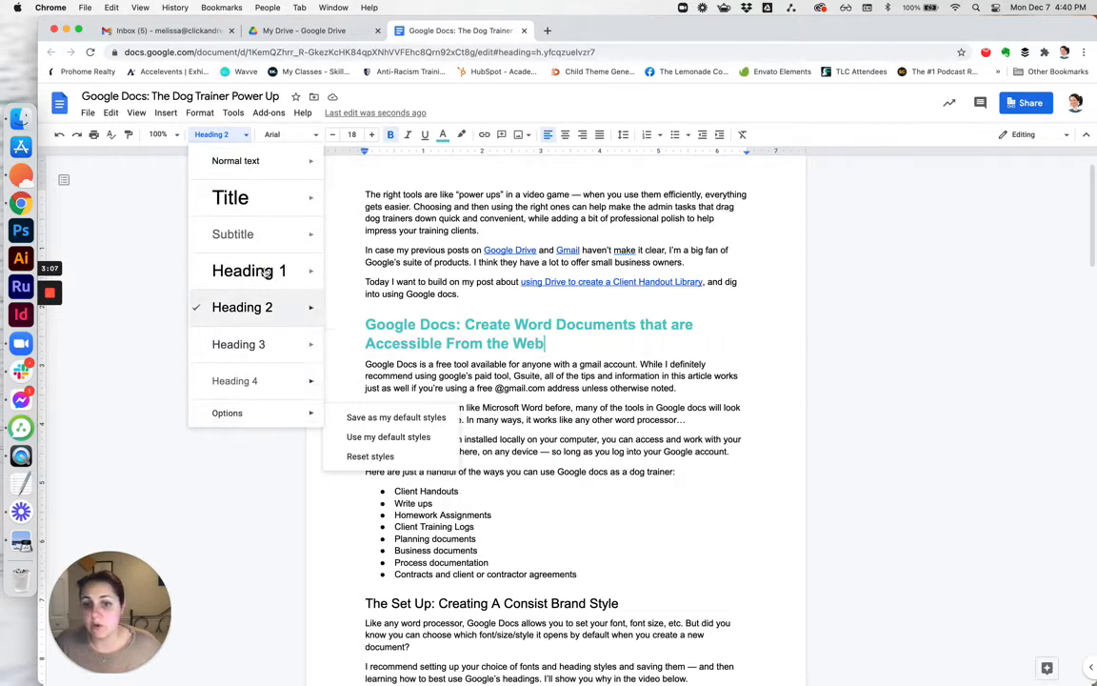
pyautogui.click(248, 474)
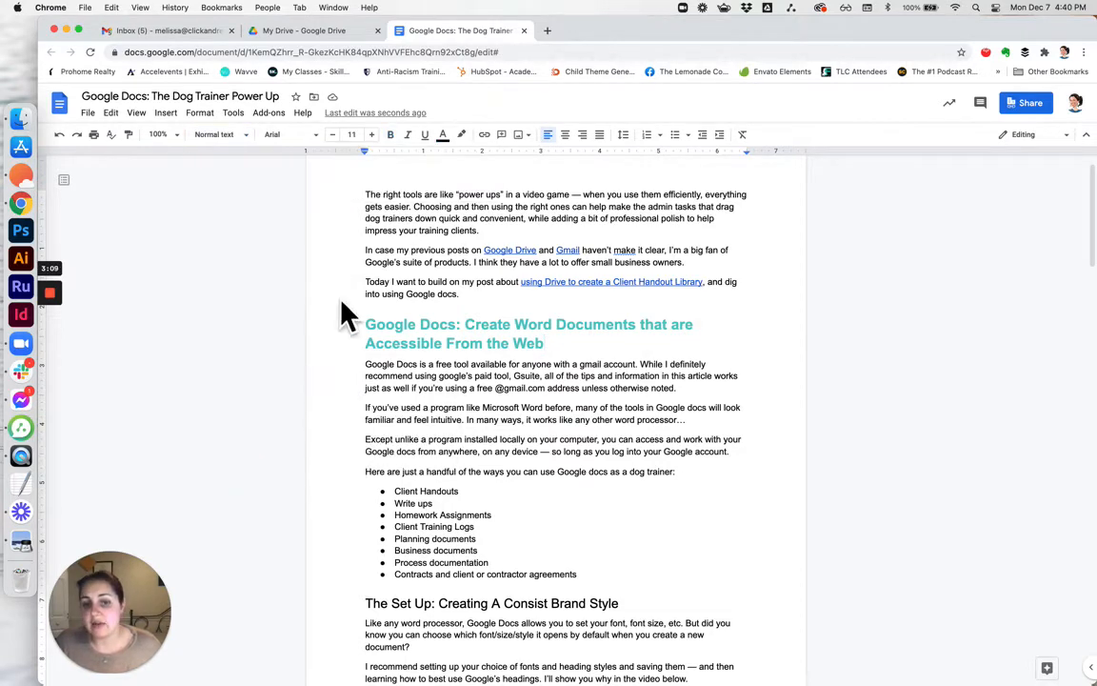
pyautogui.scroll(1, 360, 223)
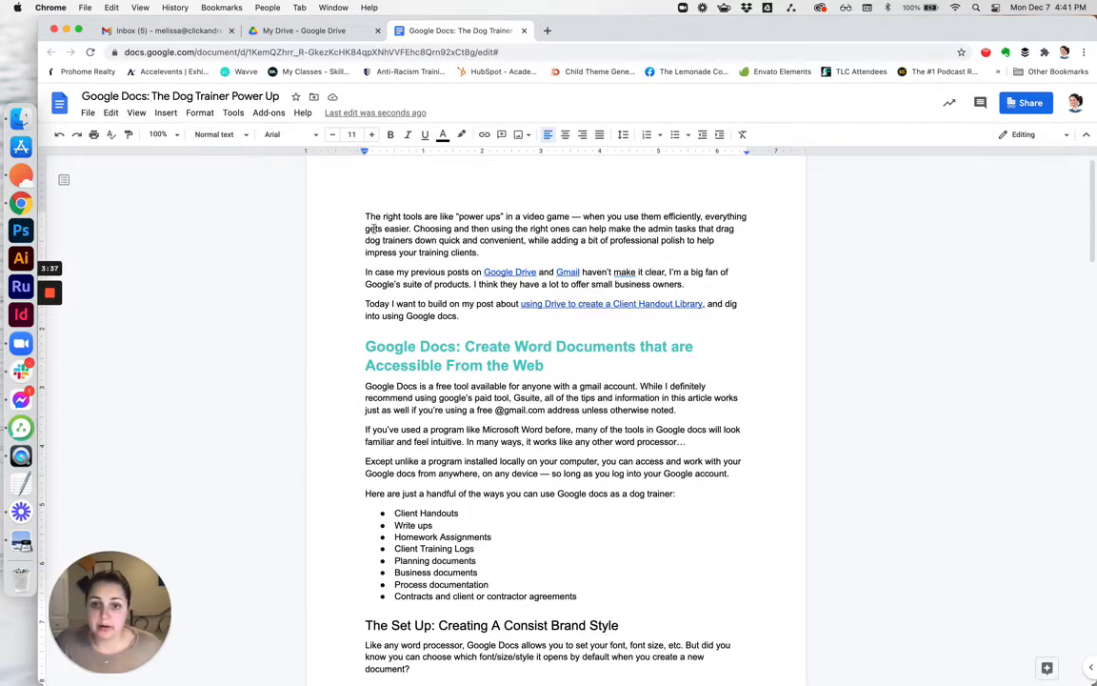
pyautogui.scroll(-1, 374, 229)
pyautogui.click(545, 360)
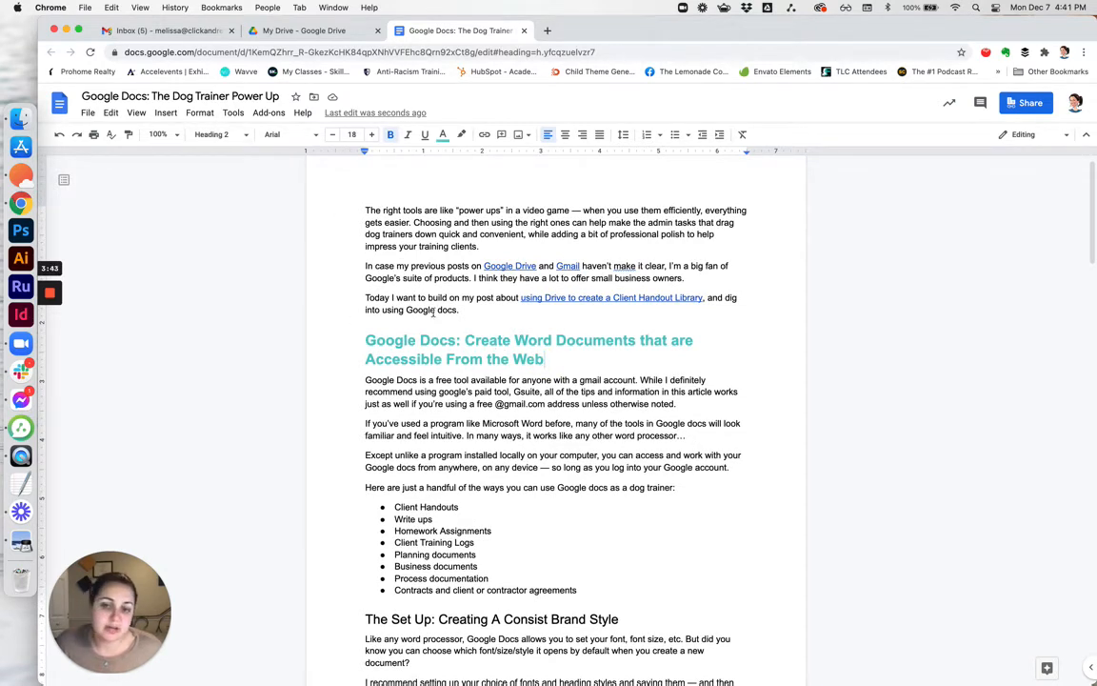
pyautogui.moveTo(476, 314)
pyautogui.mouseDown()
pyautogui.moveTo(350, 286)
pyautogui.moveTo(459, 310)
pyautogui.mouseUp()
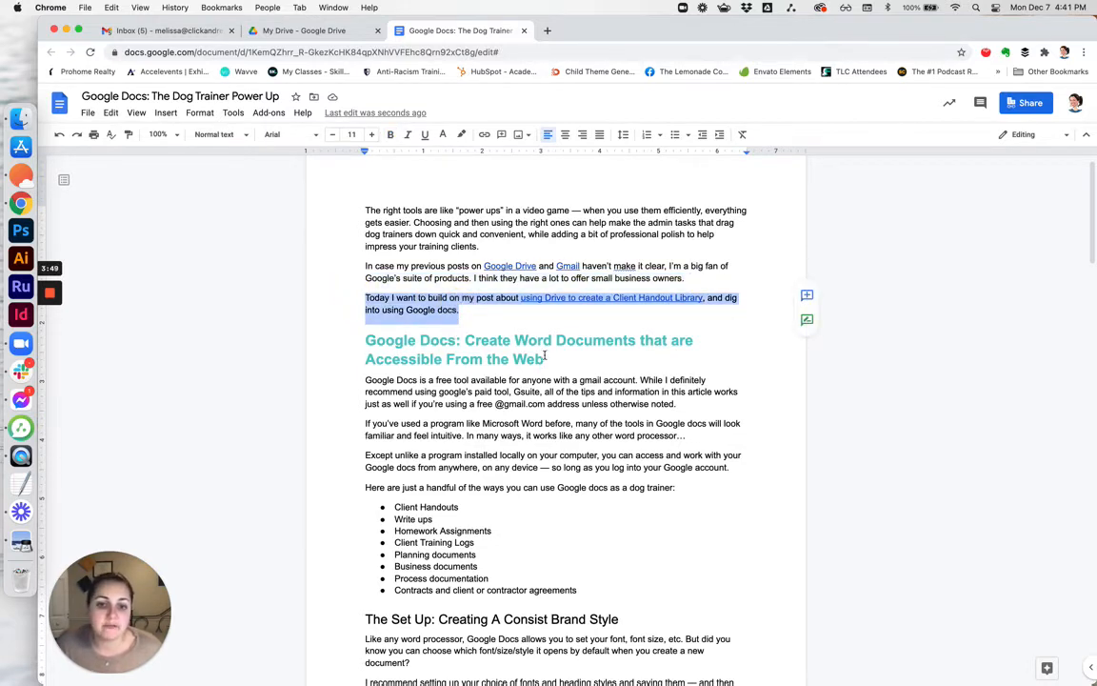
pyautogui.click(570, 392)
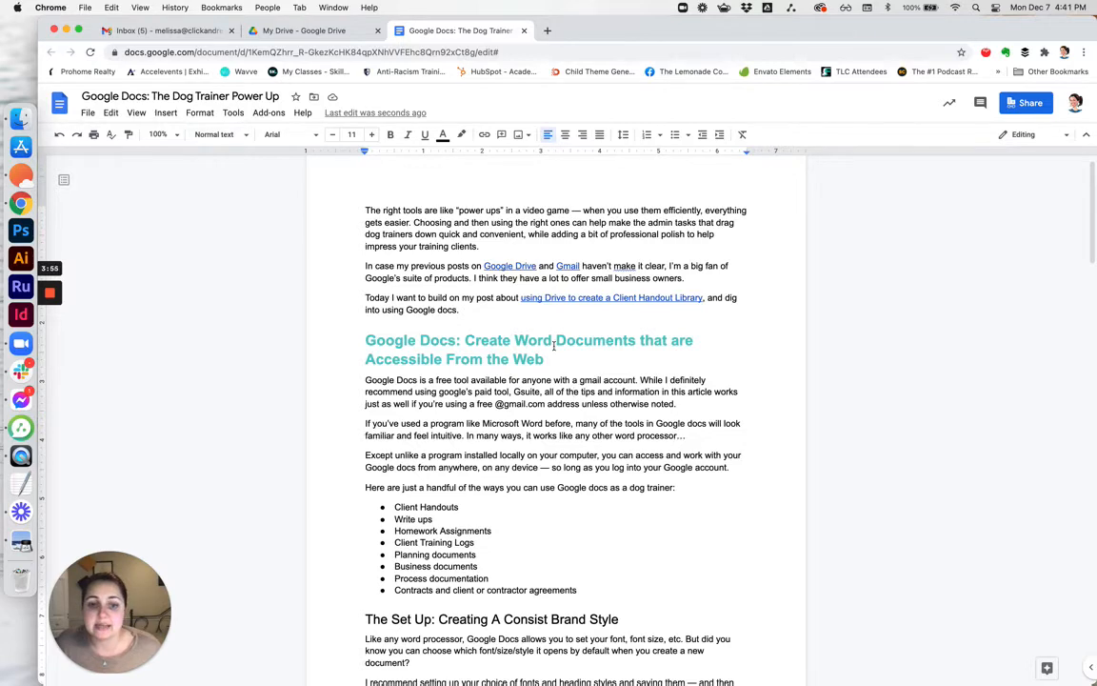
# - Apply the Normal text style to the heading "The Set Up: Creating A Consist Brand Style"
pyautogui.scroll(-1, 515, 352)
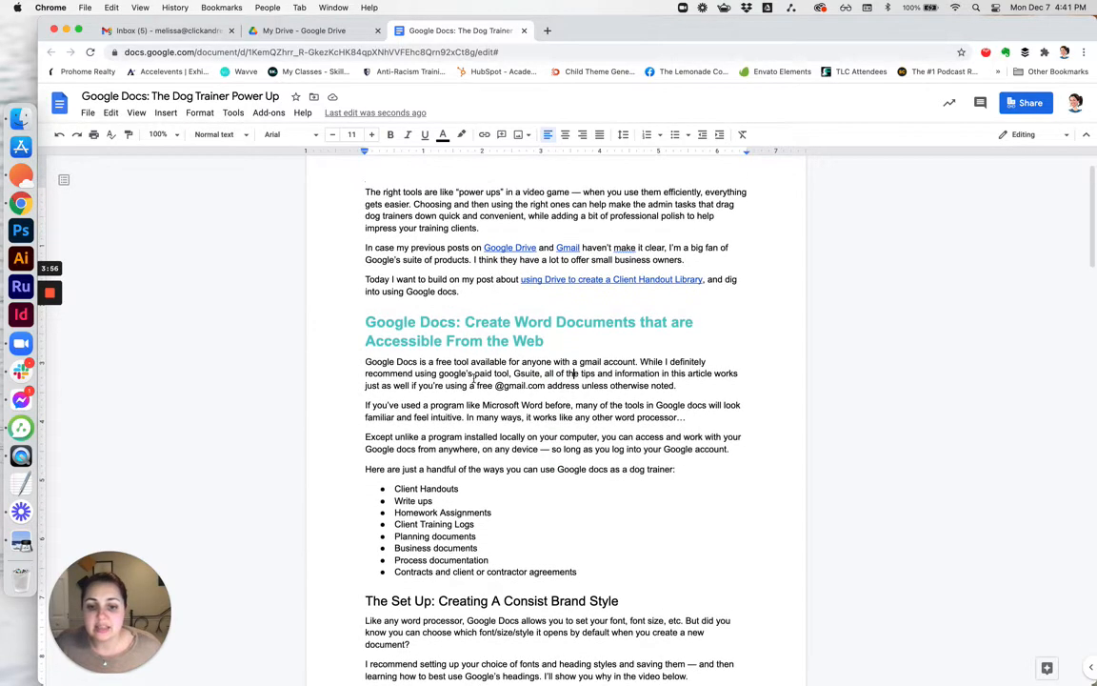
pyautogui.click(520, 601)
pyautogui.moveTo(619, 600); pyautogui.dragTo(366, 599)
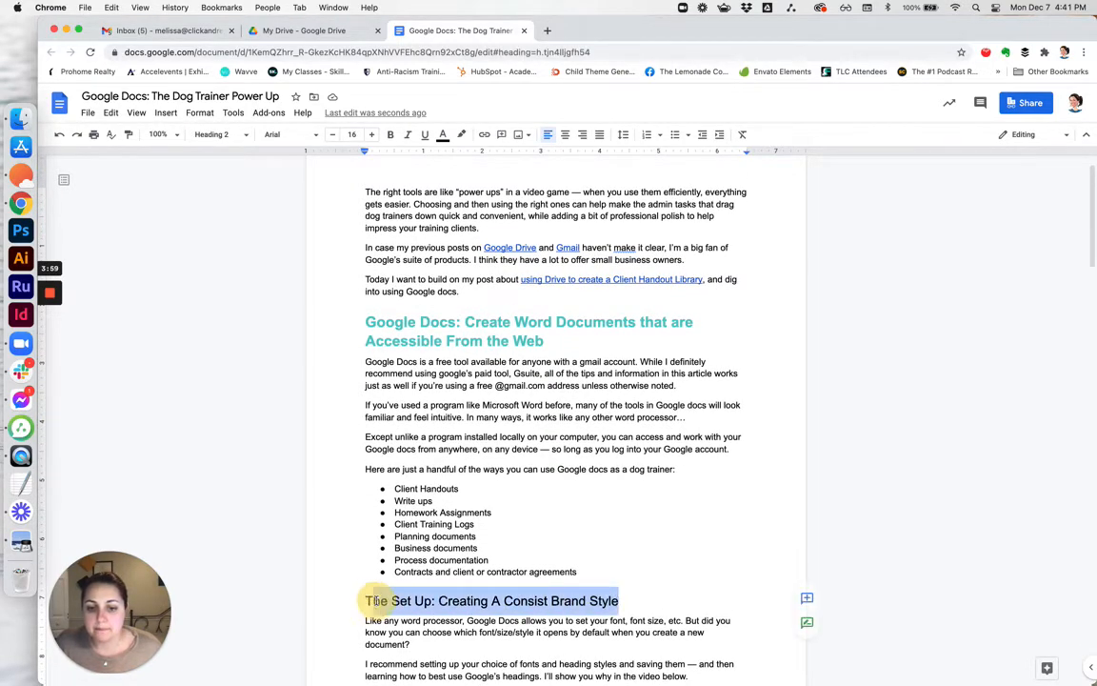
pyautogui.click(235, 137)
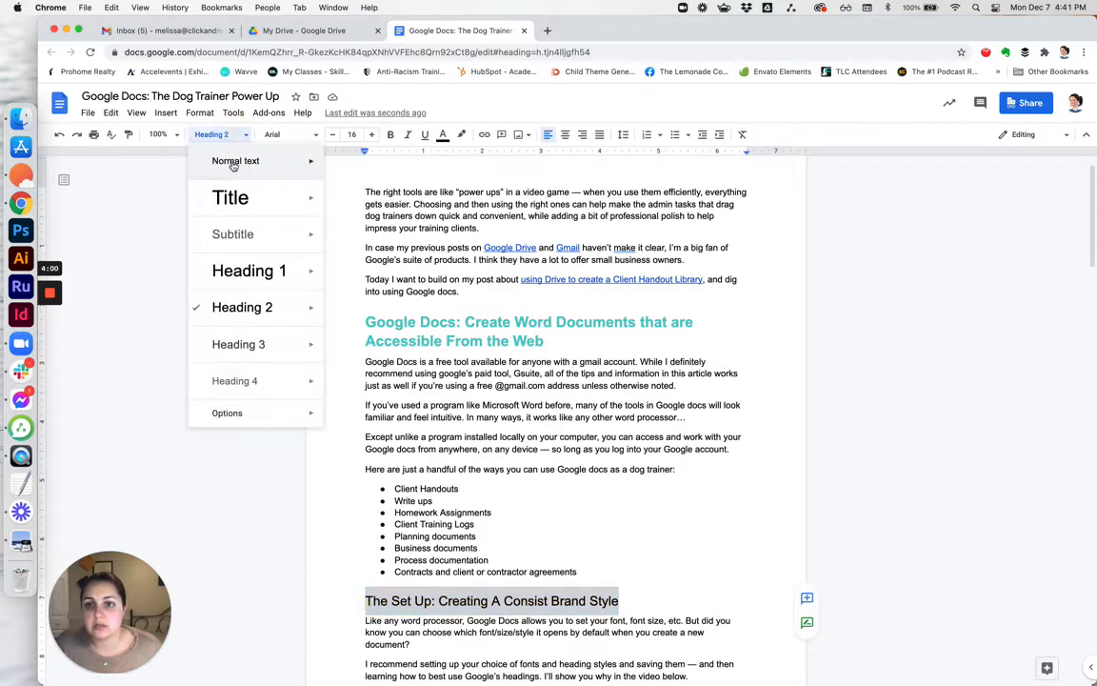
pyautogui.click(232, 160)
pyautogui.click(575, 590)
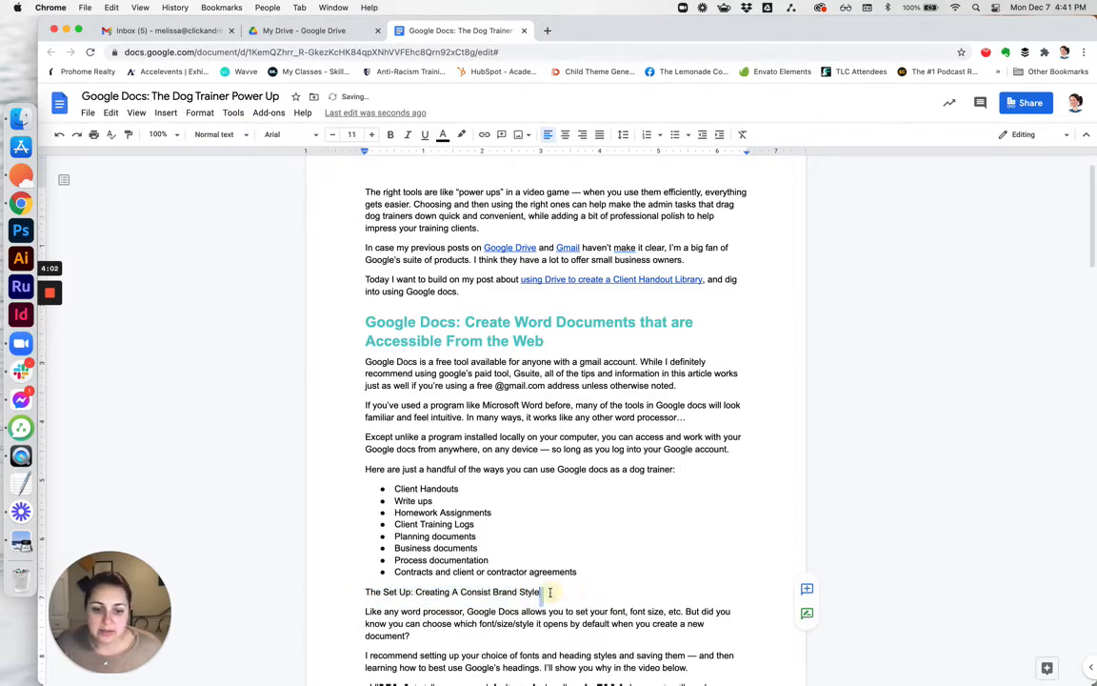
# - Reapply the Heading 2 style to the line "The Set Up: Creating A Consist Brand Style"
pyautogui.moveTo(540, 591); pyautogui.dragTo(364, 593)
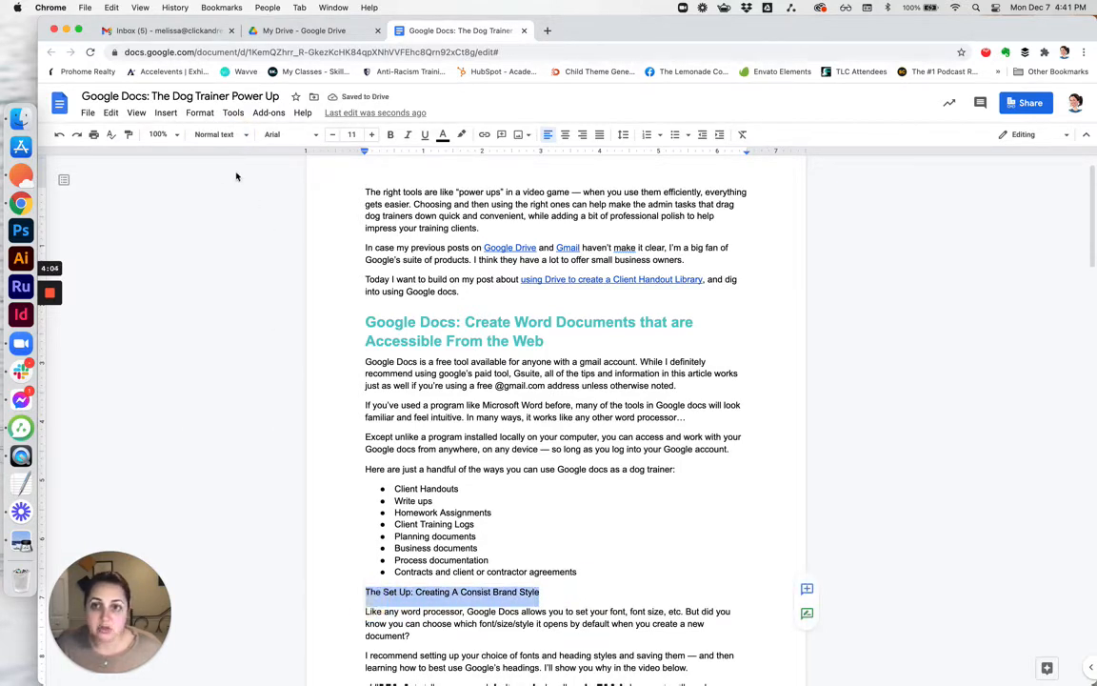
pyautogui.click(218, 135)
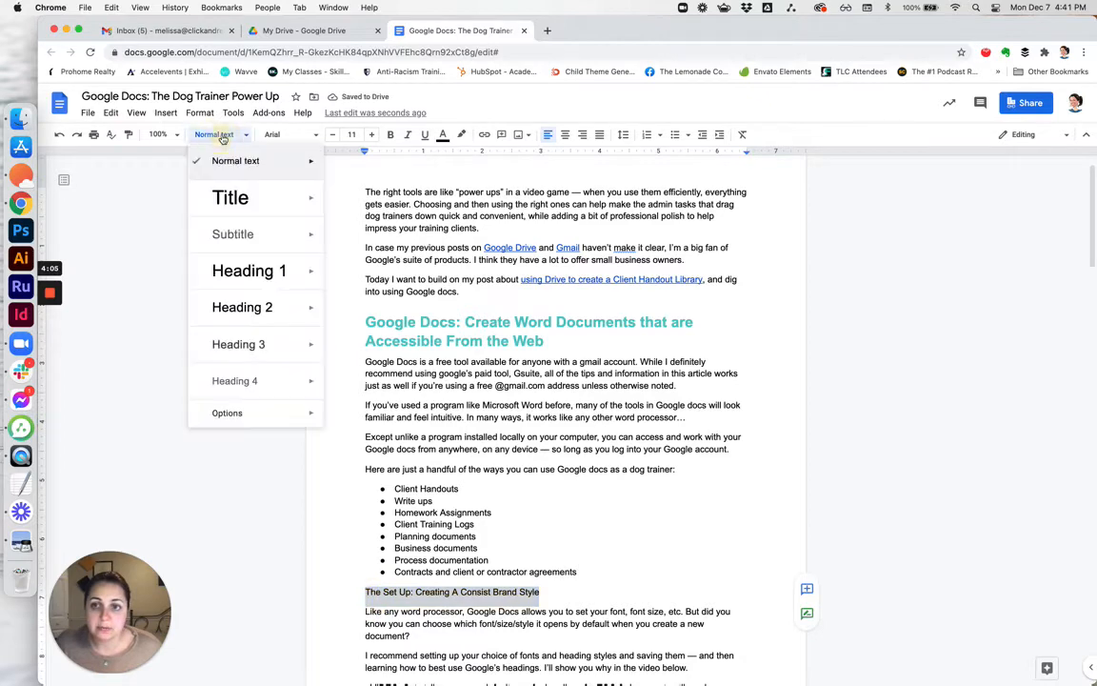
pyautogui.click(240, 310)
pyautogui.click(515, 574)
# - Show the document outline and use it to jump to "Linking to Youtube Videos in a Document" and back to the first heading
pyautogui.scroll(-1, 438, 484)
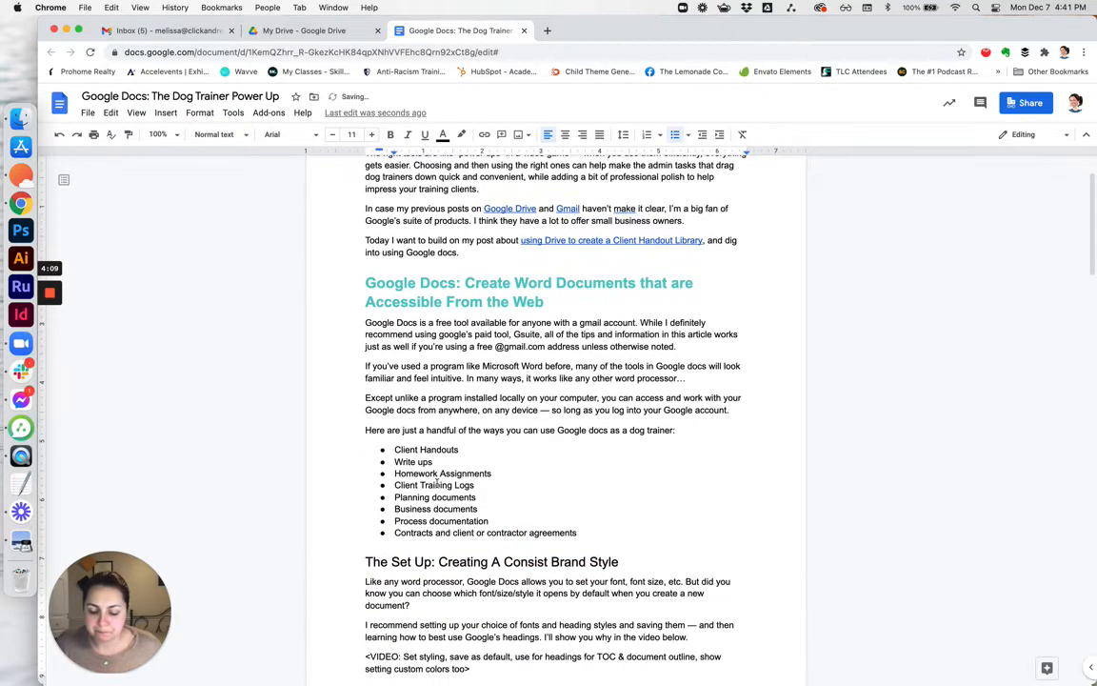
pyautogui.scroll(1, 438, 483)
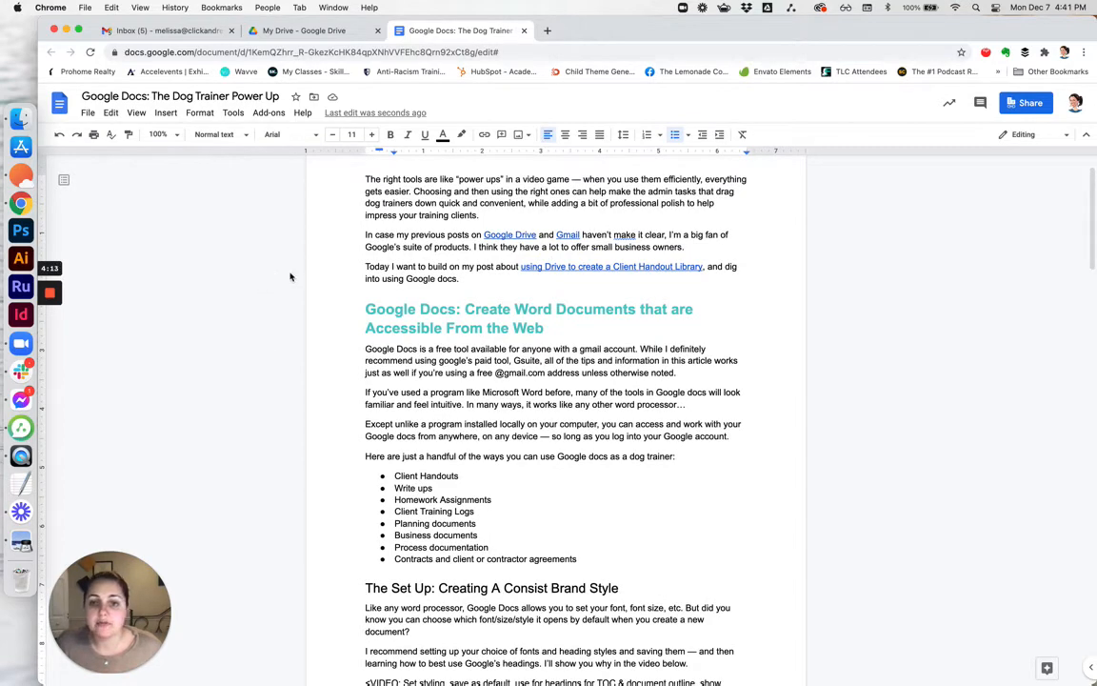
pyautogui.scroll(1, 300, 275)
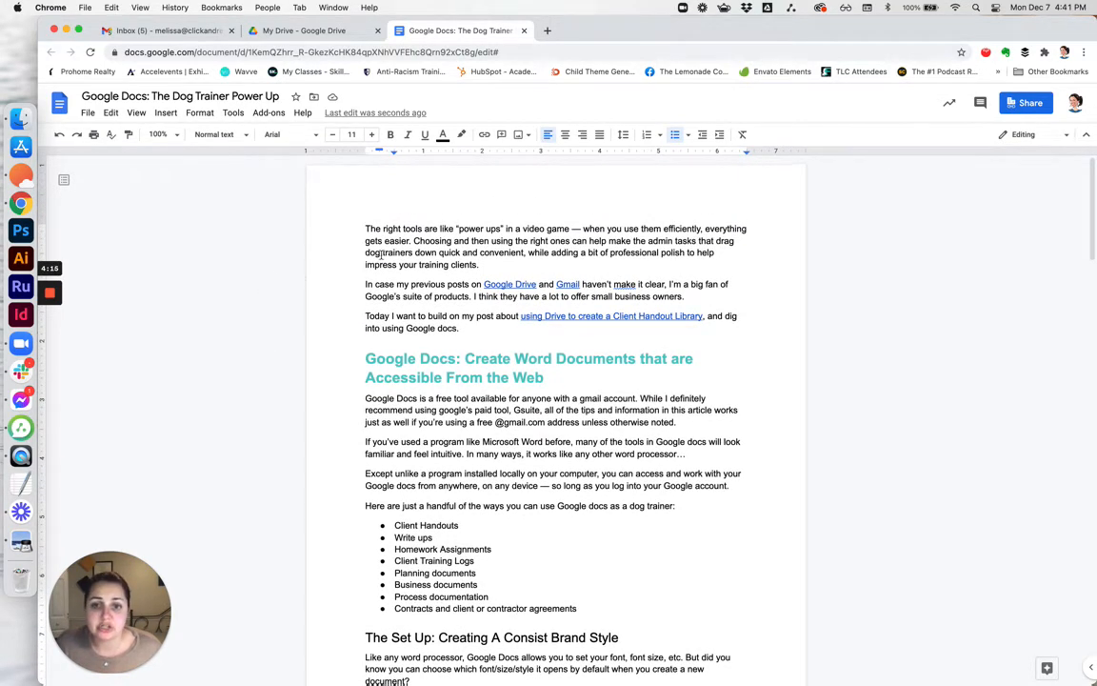
pyautogui.scroll(-1, 381, 254)
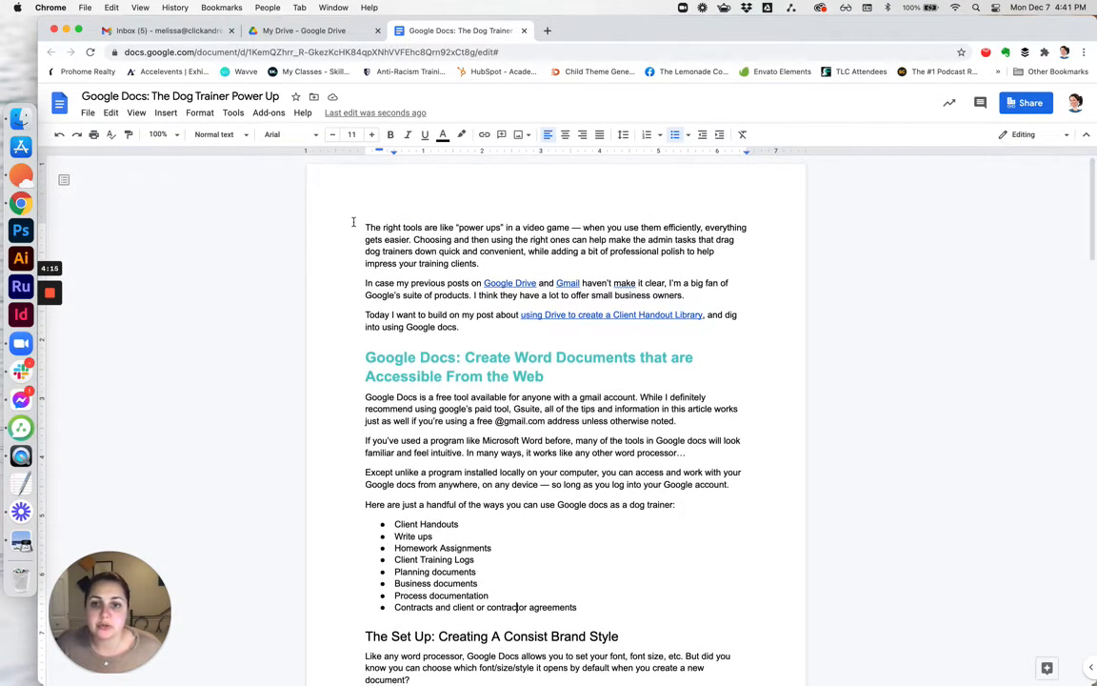
pyautogui.click(65, 183)
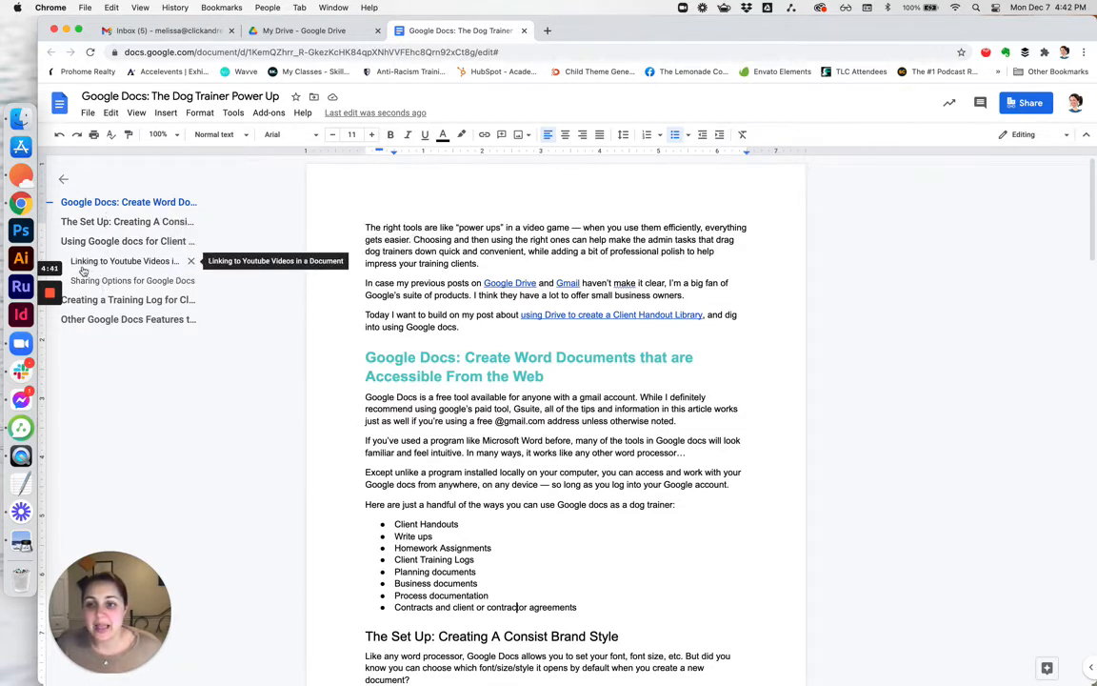
pyautogui.click(132, 261)
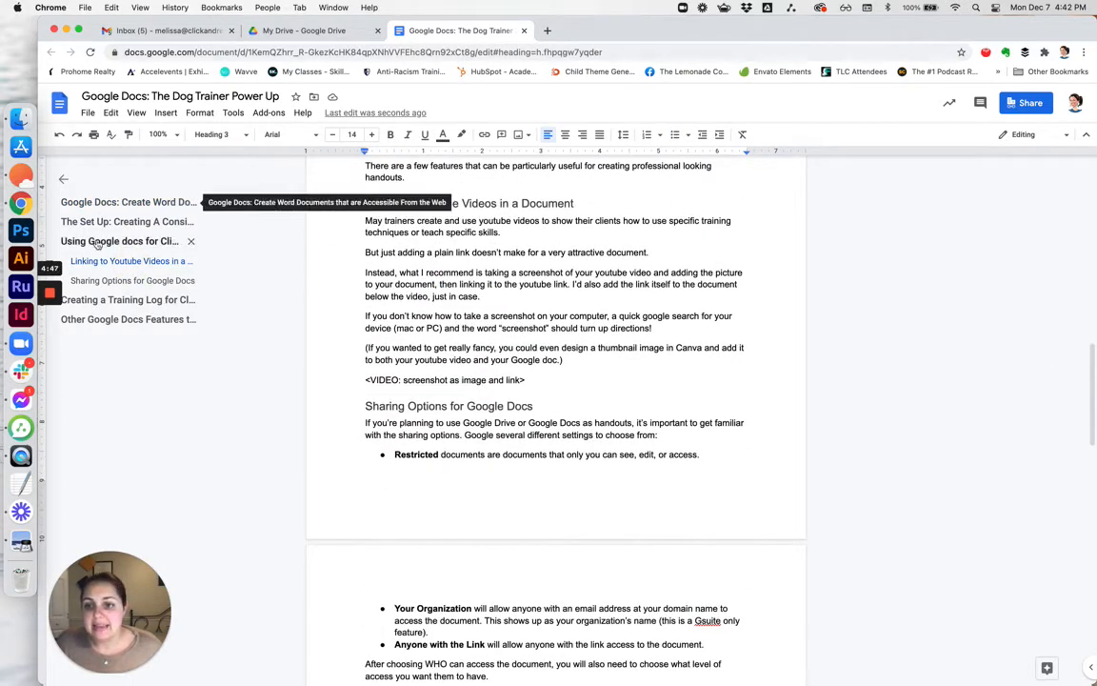
pyautogui.click(128, 203)
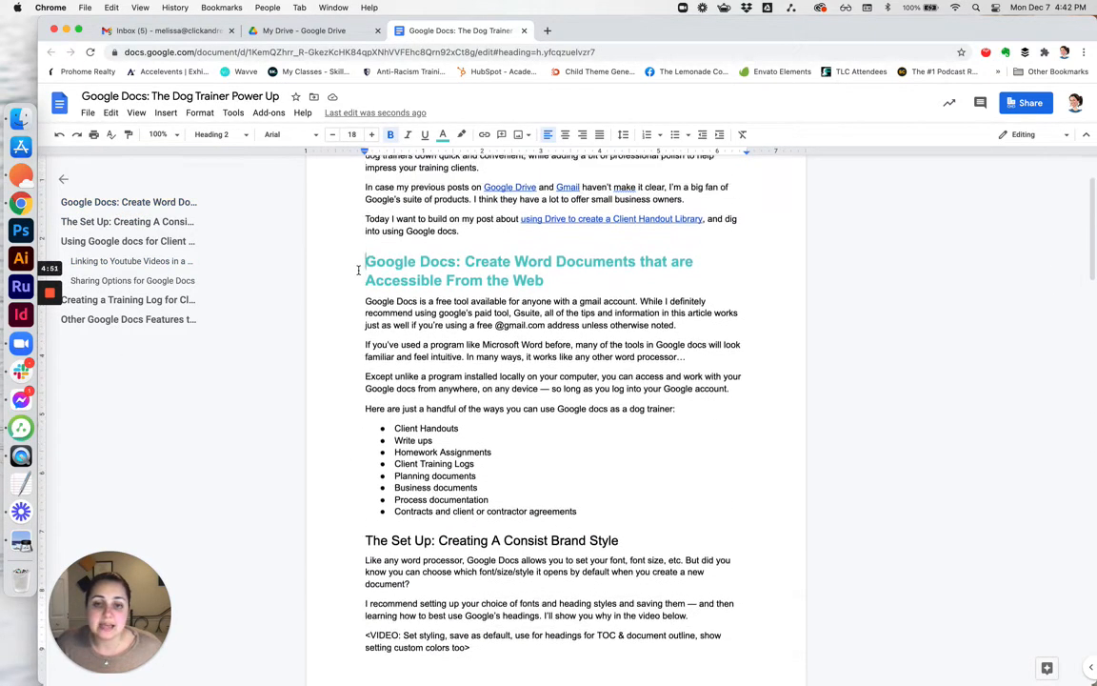
pyautogui.scroll(2, 358, 270)
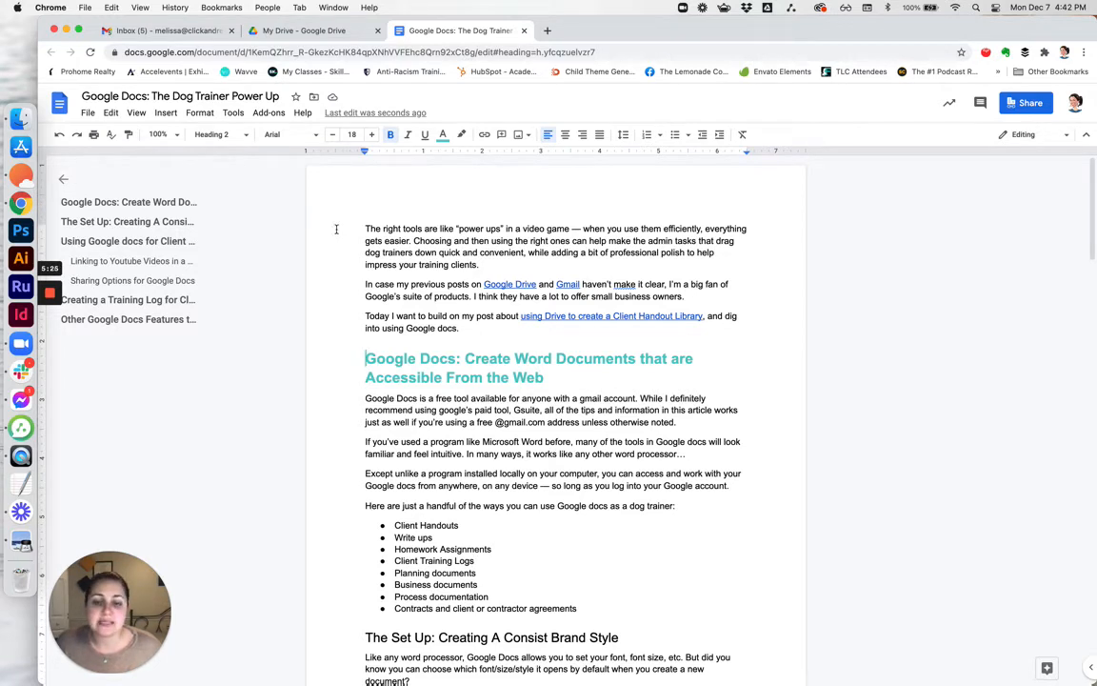
# - Insert a table of contents with page numbers on a new blank line at the very start of the document
pyautogui.click(360, 227)
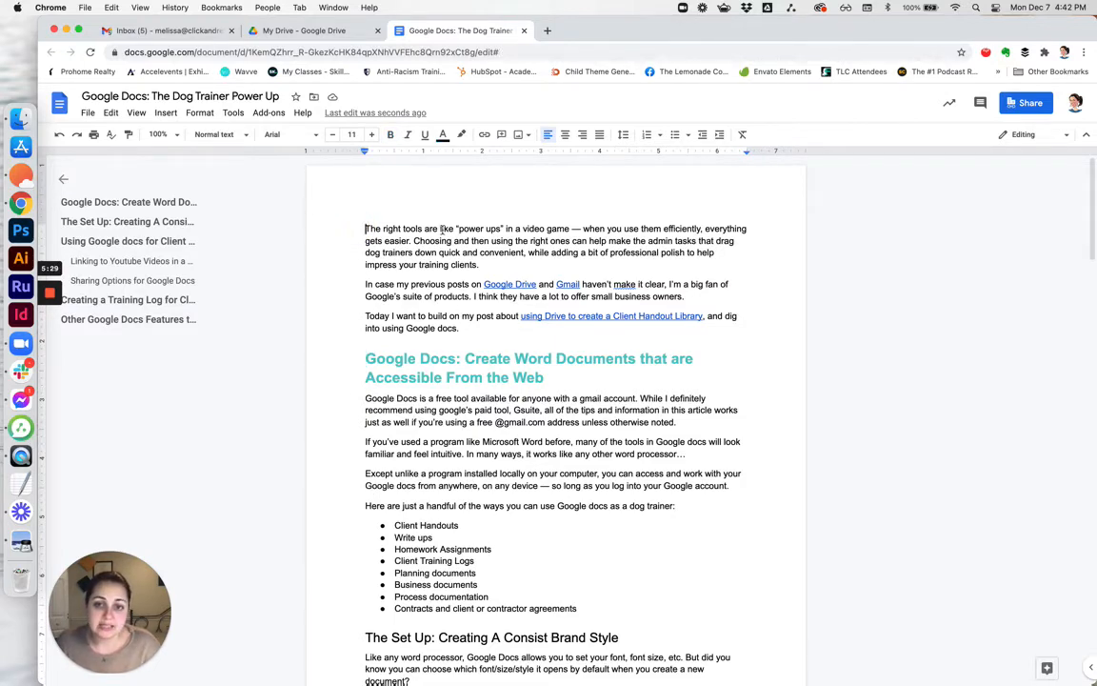
pyautogui.press('Return')
pyautogui.press('Up')
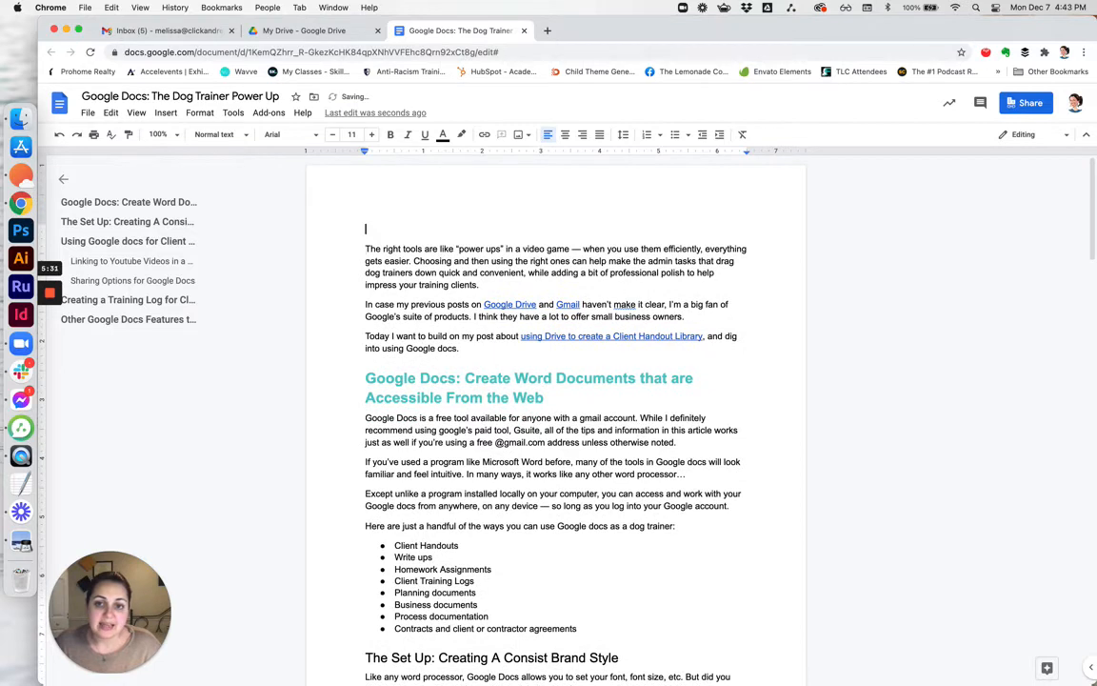
pyautogui.click(163, 113)
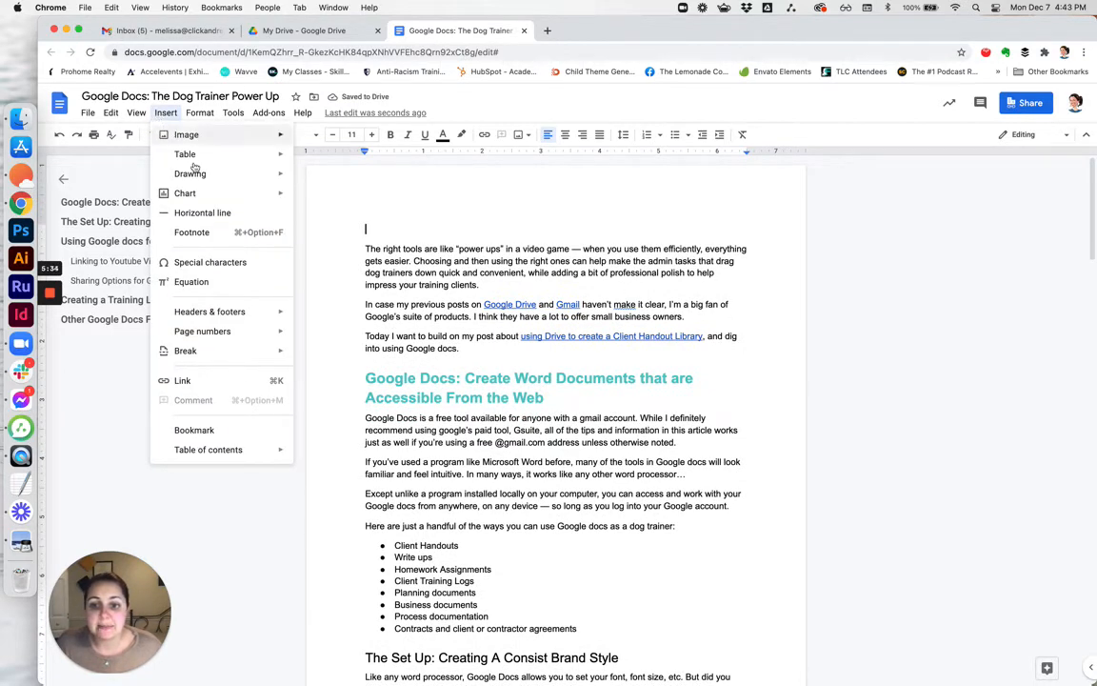
pyautogui.moveTo(235, 453)
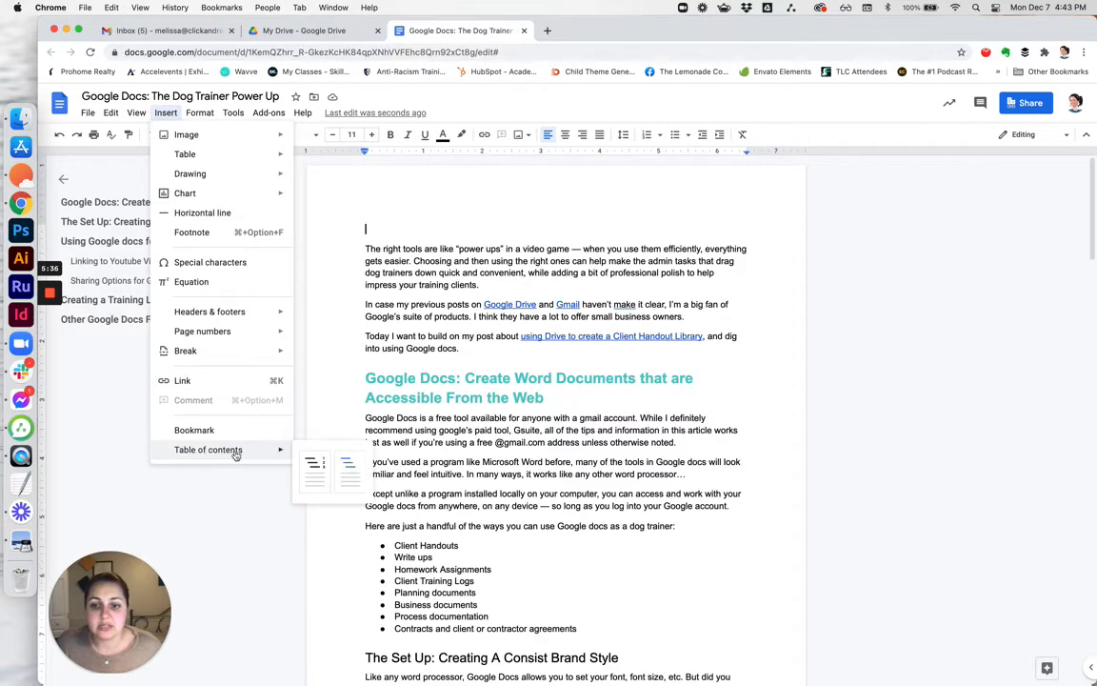
pyautogui.click(319, 470)
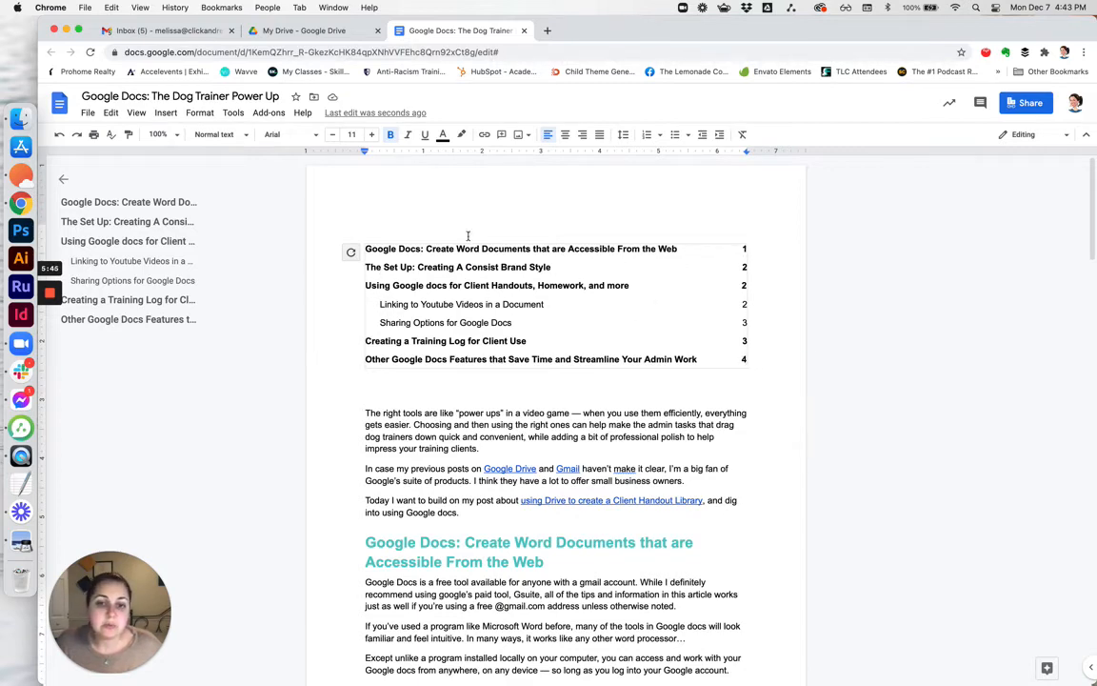
# - Add four blank lines after the paragraph ending "professional looking handouts." to push the heading "Linking to Youtube Videos in a Document" onto the next page
pyautogui.scroll(-7, 410, 312)
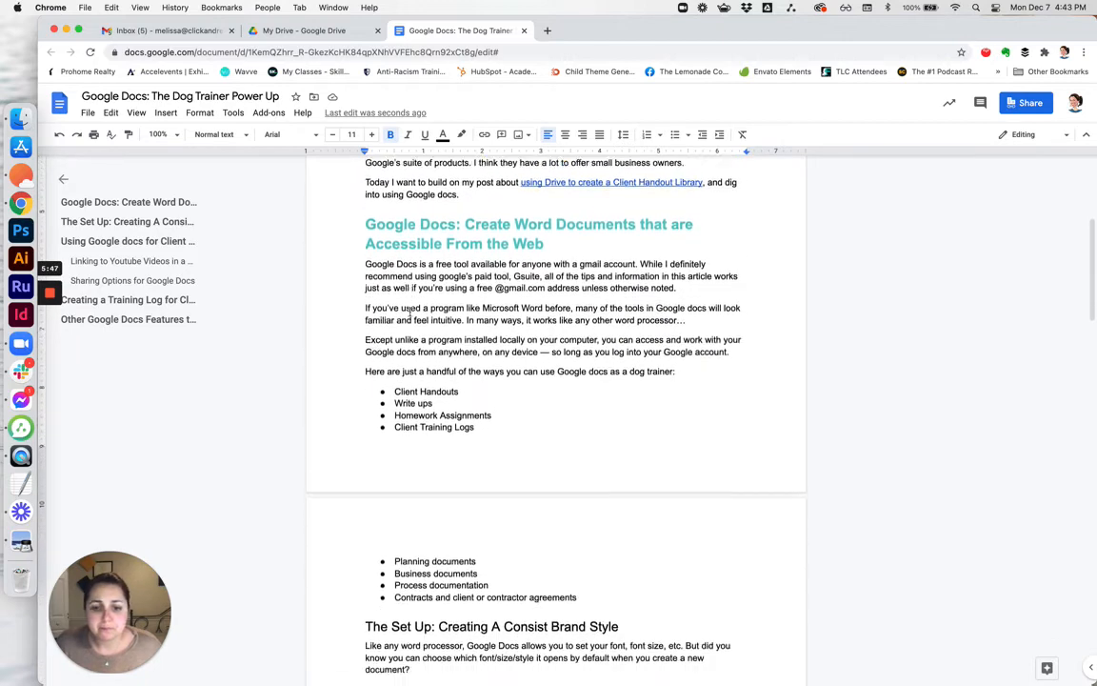
pyautogui.scroll(-10, 409, 313)
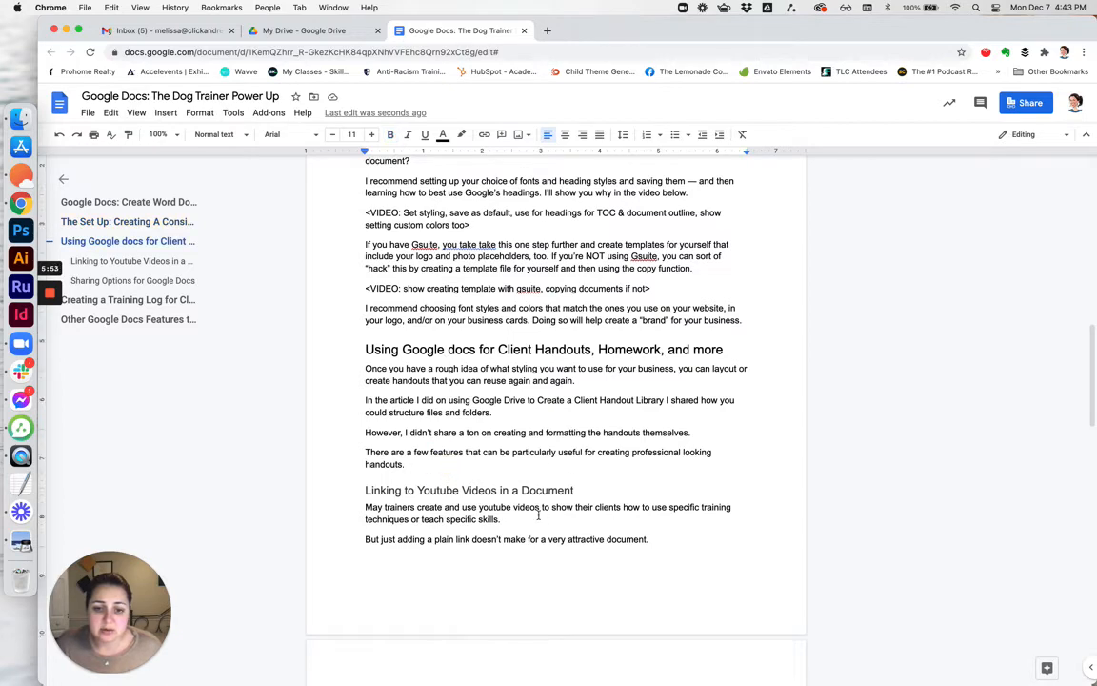
pyautogui.click(346, 488)
pyautogui.click(438, 464)
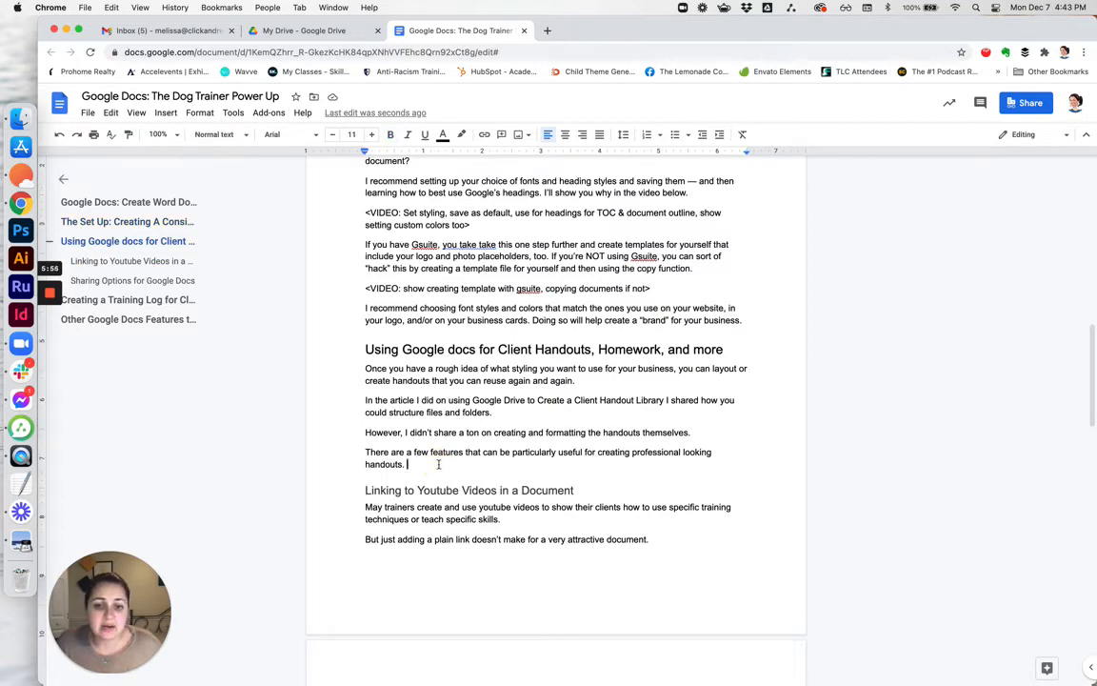
pyautogui.press('Return')
pyautogui.press('Return')
pyautogui.press('Return')
pyautogui.press('Return')
pyautogui.scroll(-3, 556, 419)
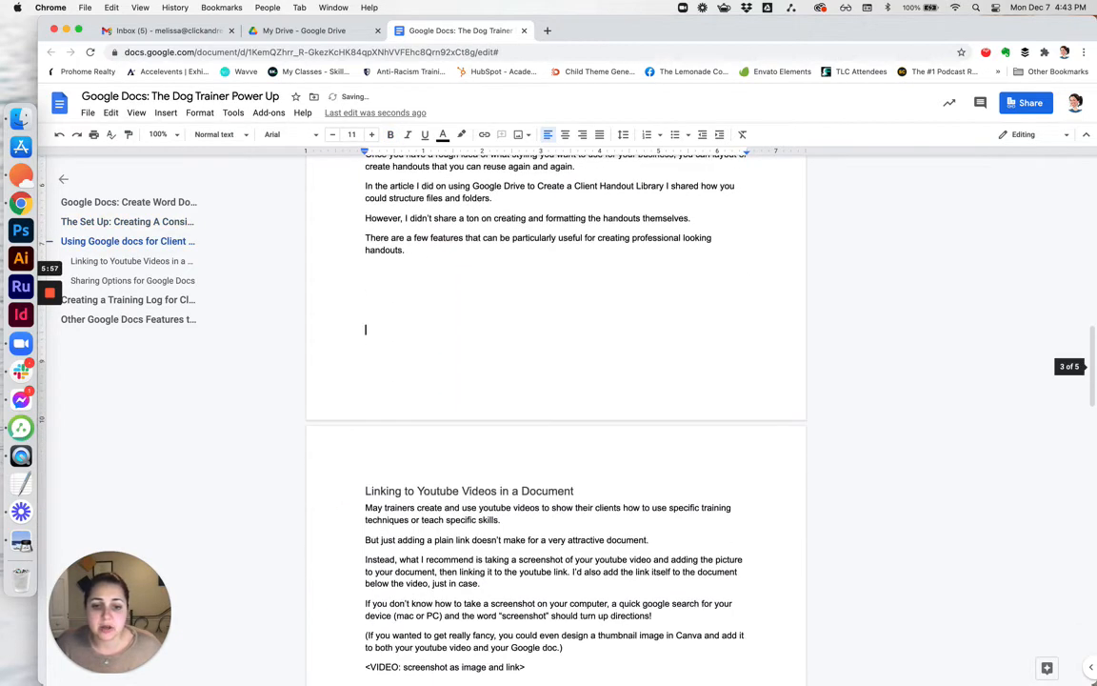
# - Update the table of contents to refresh its page numbers, and show the link of its last entry
pyautogui.scroll(15, 556, 419)
pyautogui.scroll(1, 533, 409)
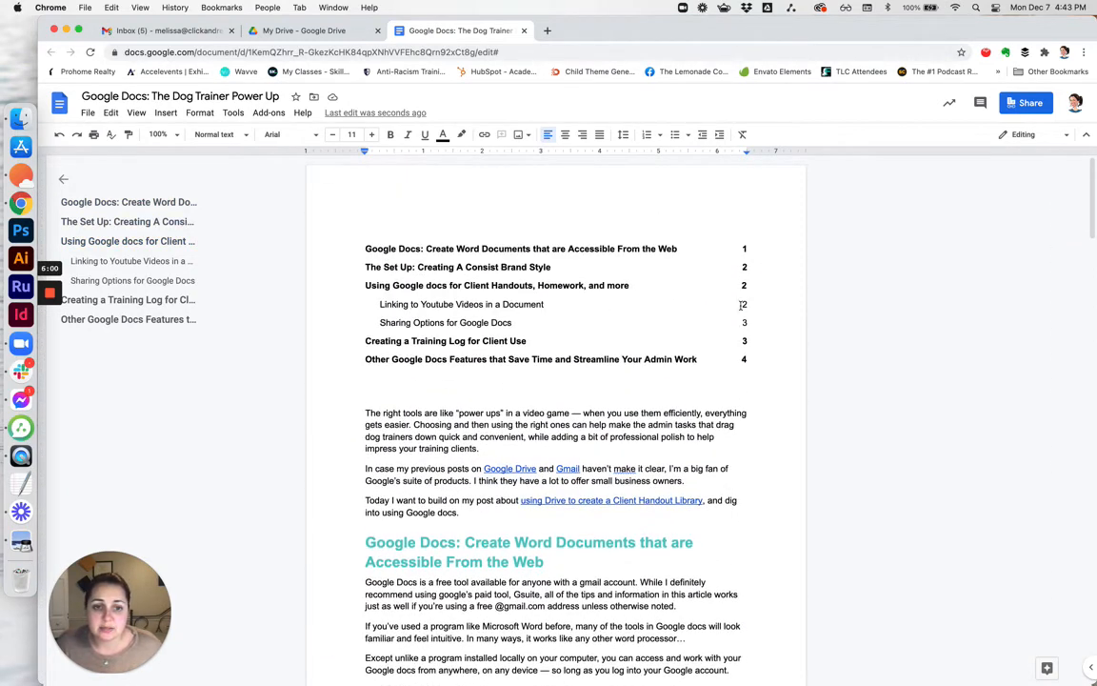
pyautogui.click(295, 245)
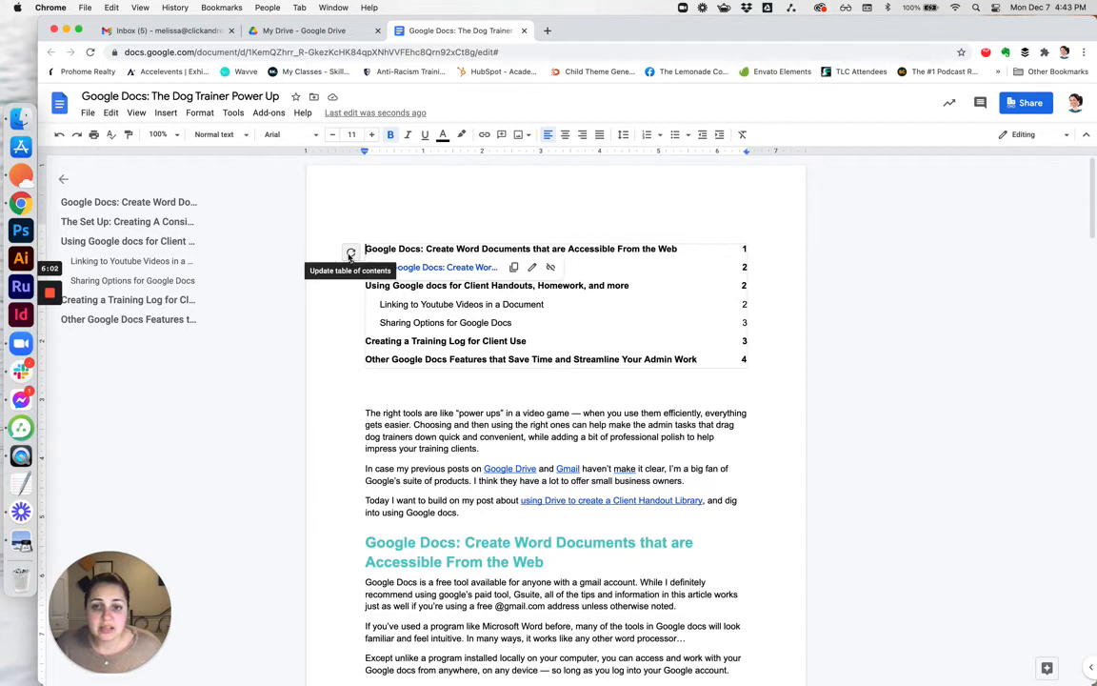
pyautogui.click(351, 253)
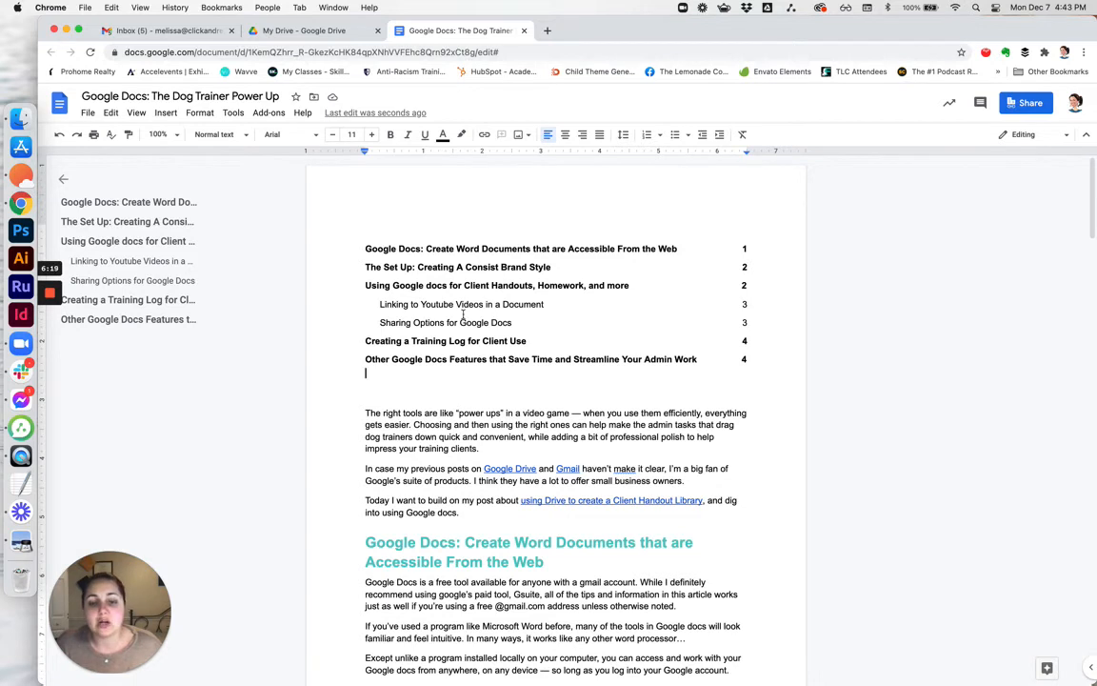
pyautogui.click(465, 358)
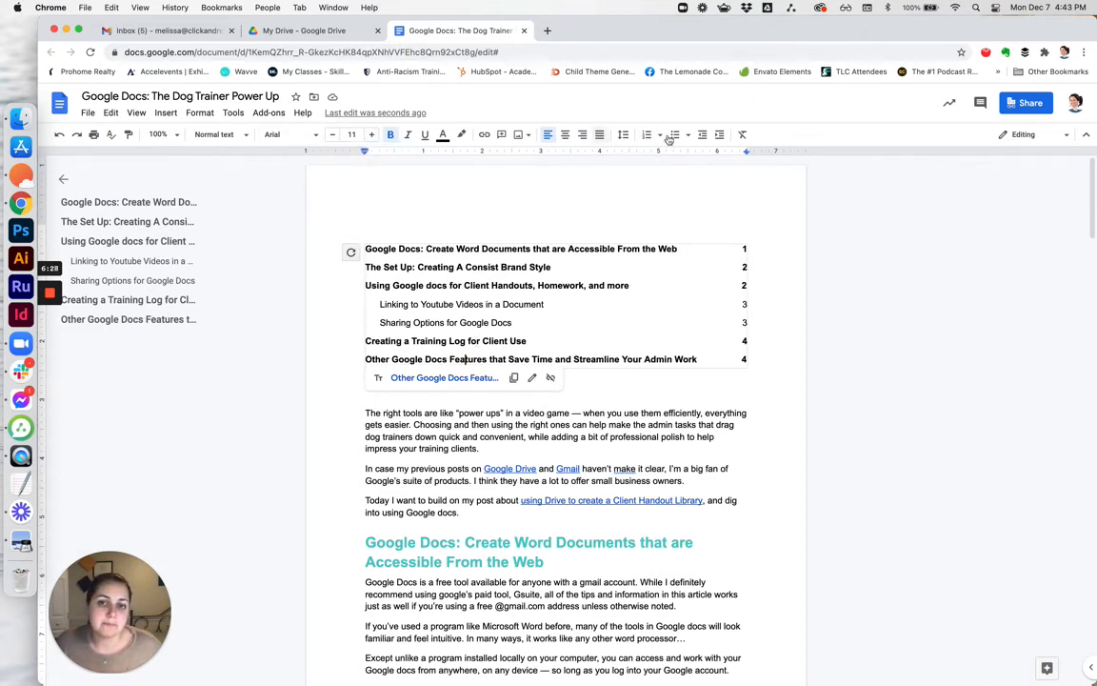
# - Update the Heading 2 style to match the turquoise heading "Google Docs: Create Word Documents that are Accessible From the Web"
pyautogui.click(407, 436)
pyautogui.scroll(-5, 405, 429)
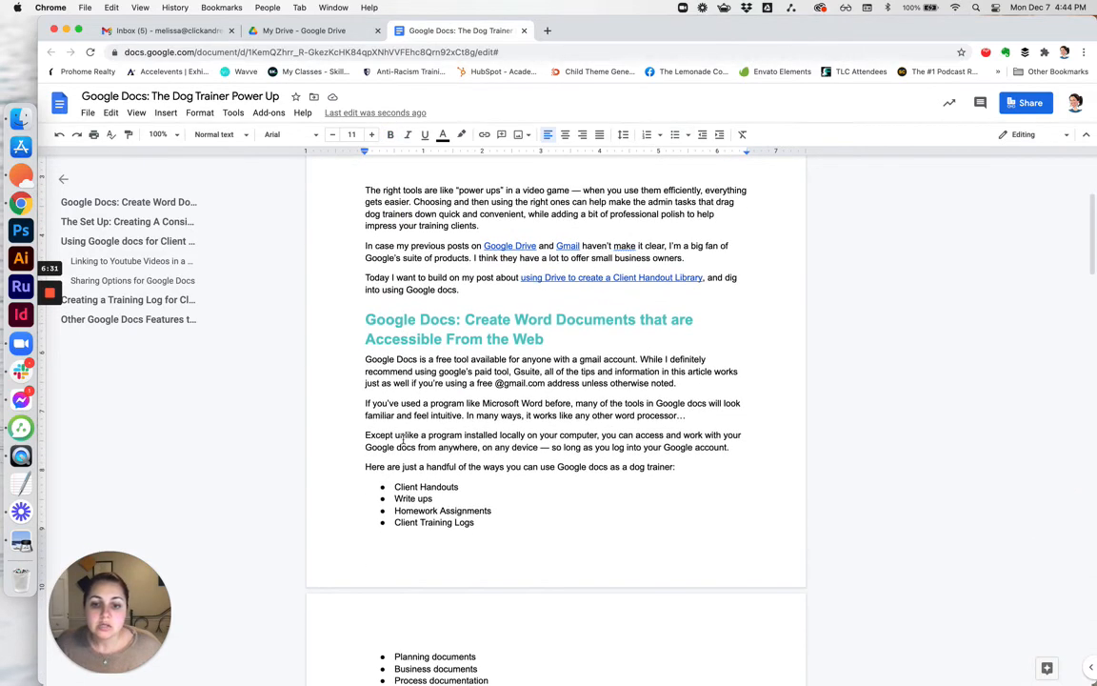
pyautogui.click(368, 297)
pyautogui.scroll(-4, 429, 319)
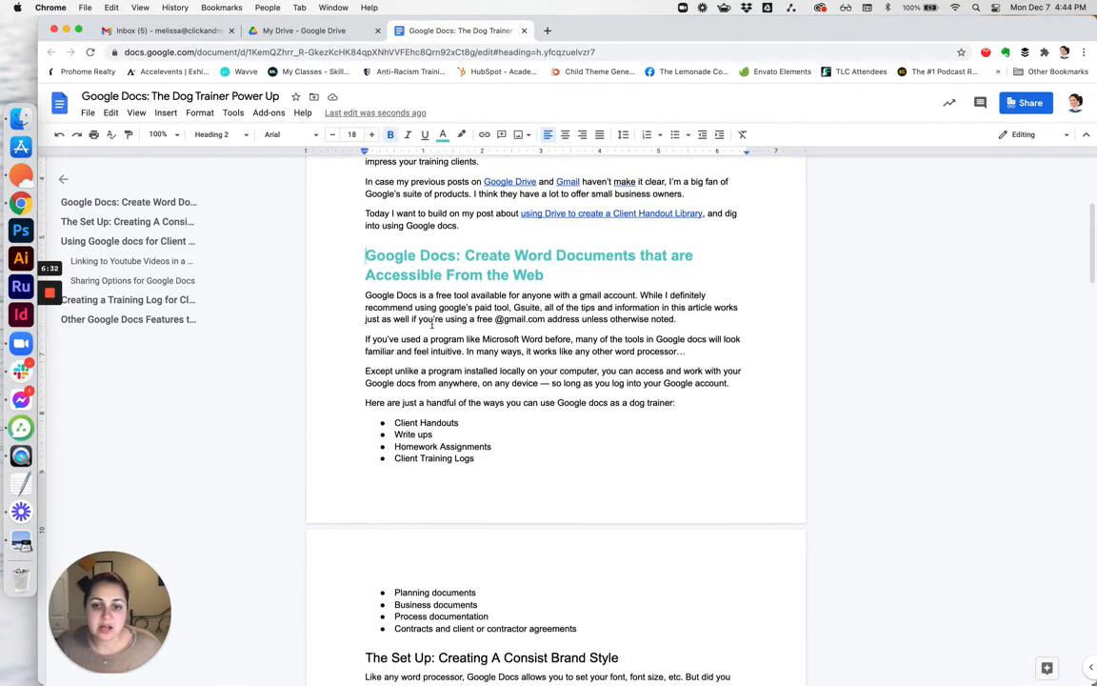
pyautogui.scroll(-3, 432, 324)
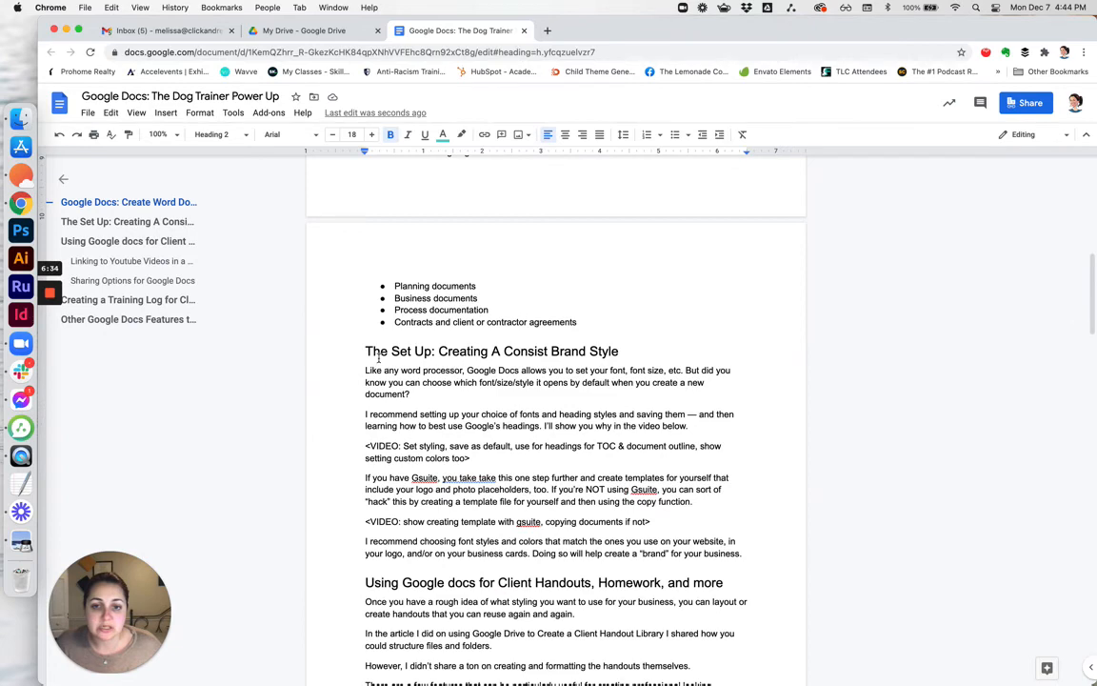
pyautogui.scroll(7, 378, 358)
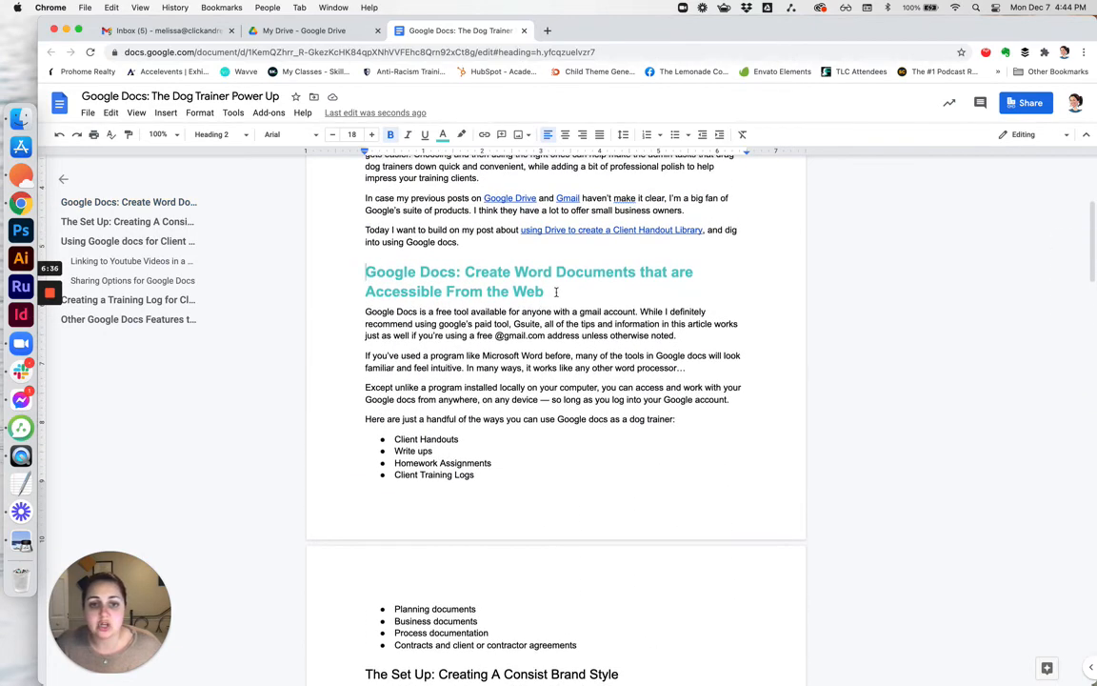
pyautogui.moveTo(551, 291); pyautogui.dragTo(365, 276)
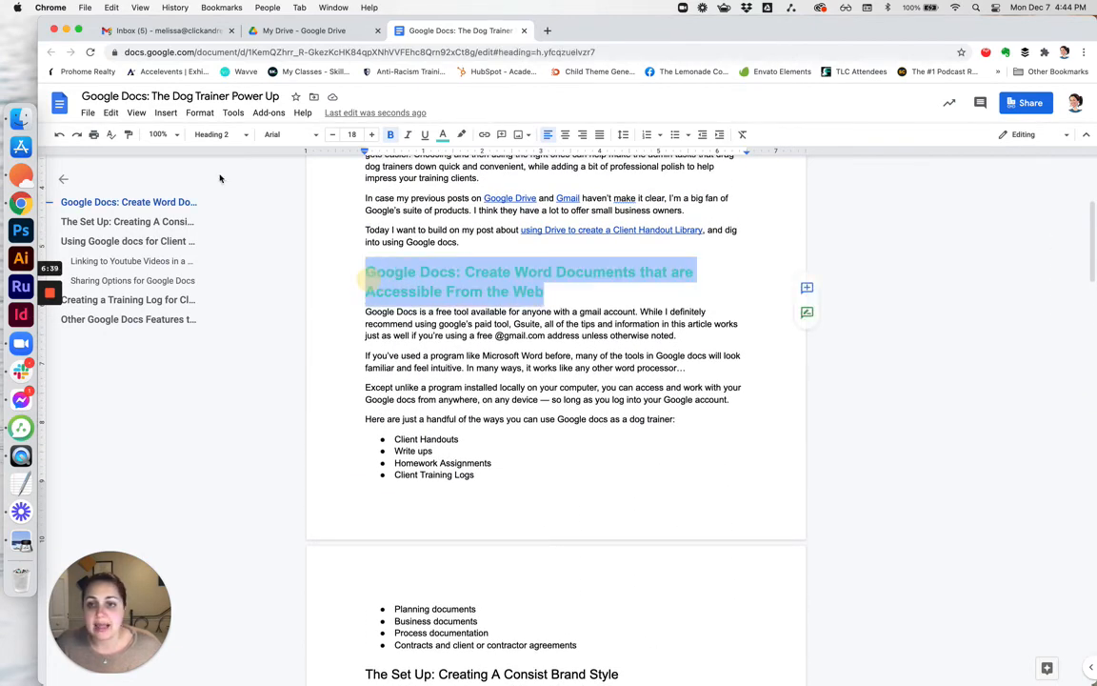
pyautogui.click(195, 114)
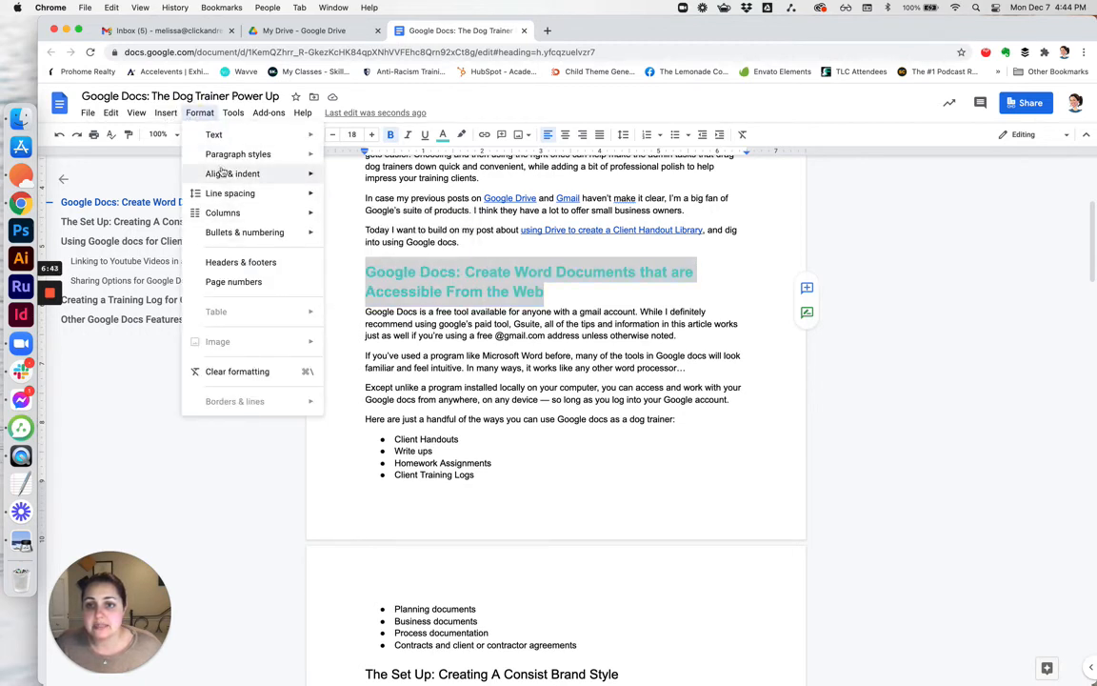
pyautogui.moveTo(233, 152)
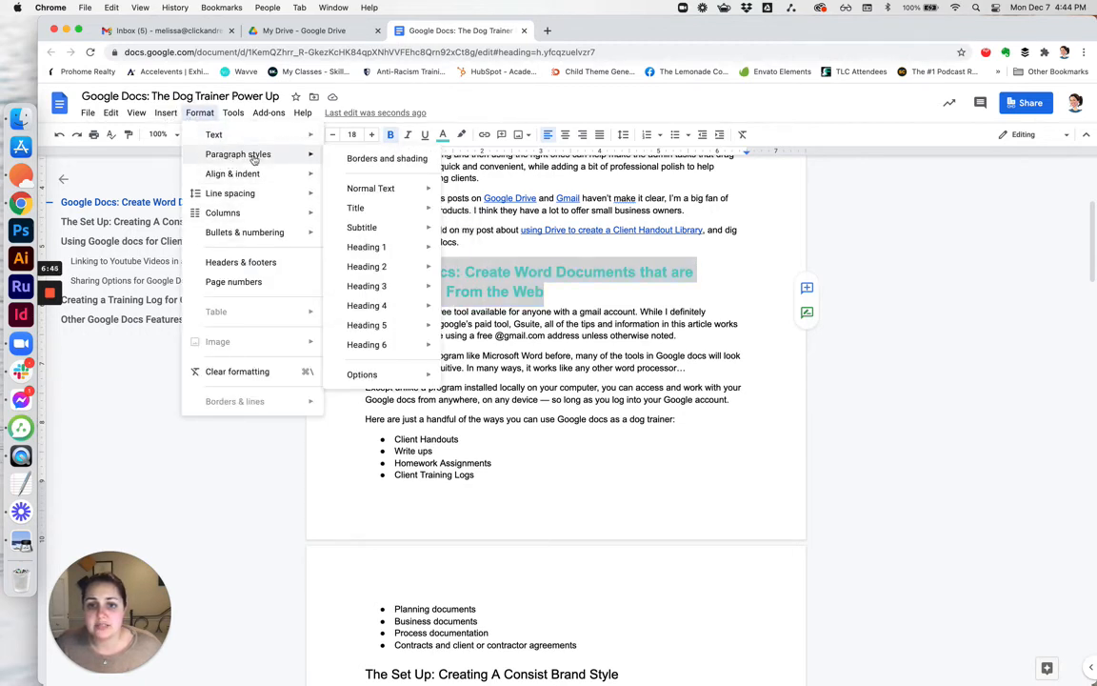
pyautogui.moveTo(385, 271)
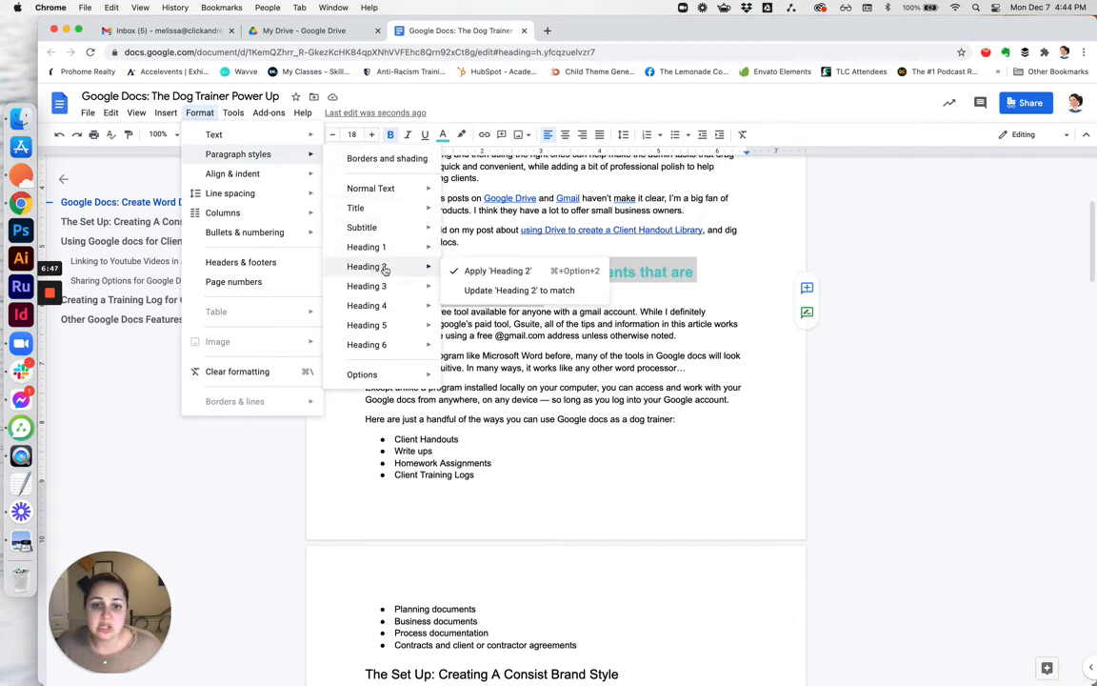
pyautogui.click(511, 290)
# - Examine the formatting of the Heading 2 lines and subheadings throughout the document, and review the table of contents
pyautogui.scroll(-10, 576, 324)
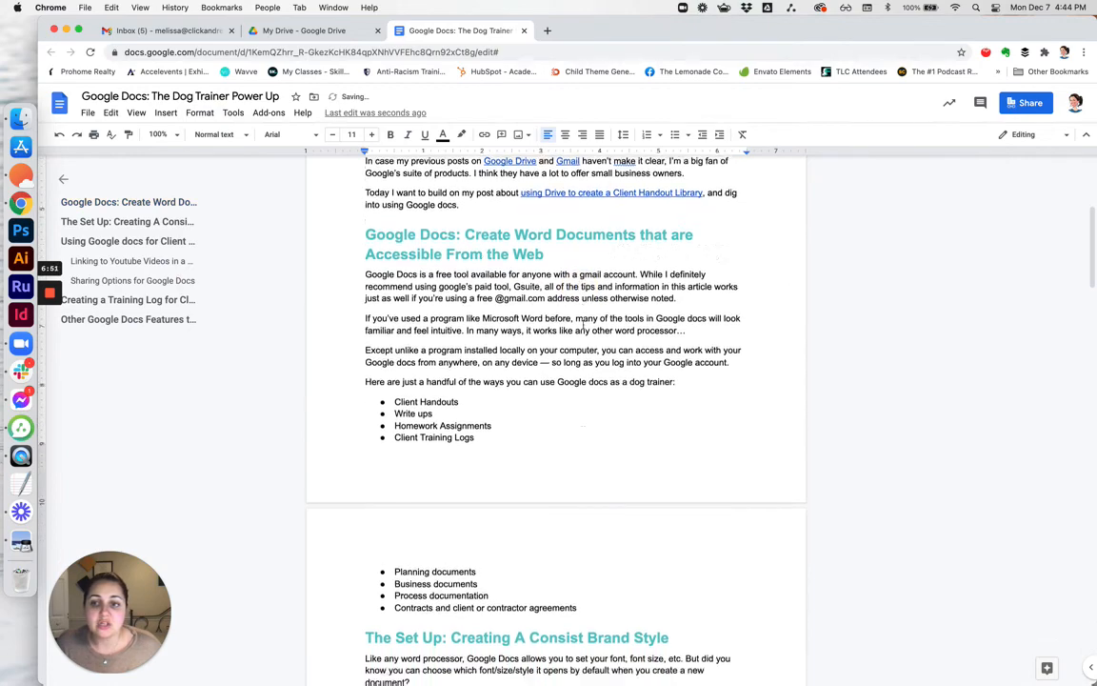
pyautogui.scroll(-20, 568, 394)
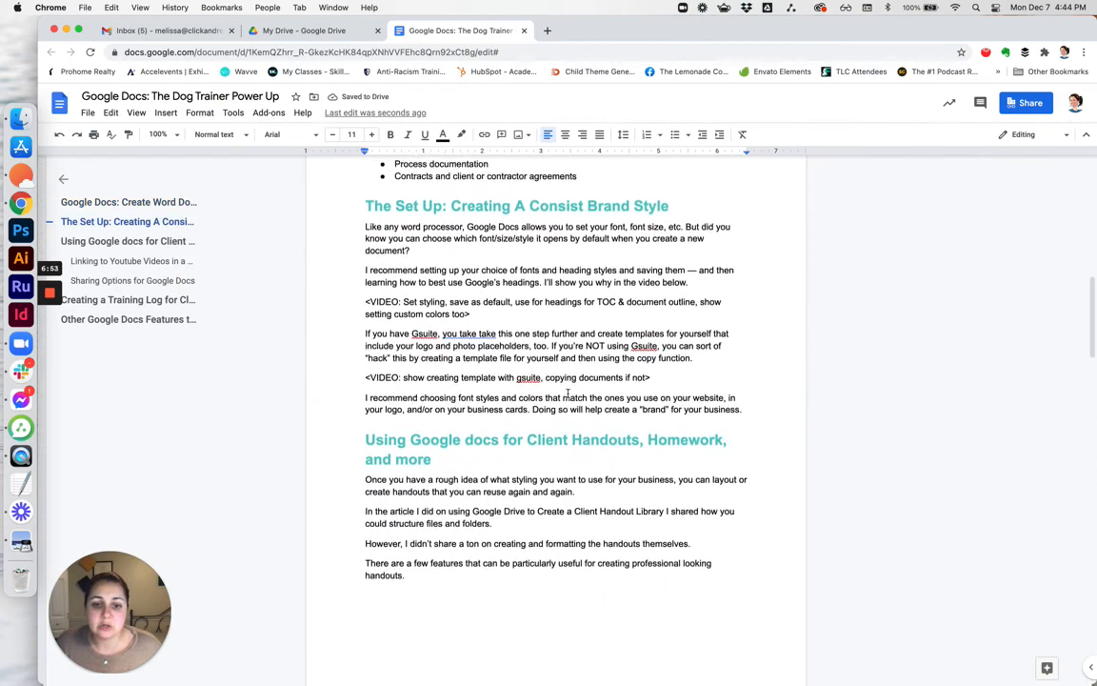
pyautogui.scroll(-4, 560, 363)
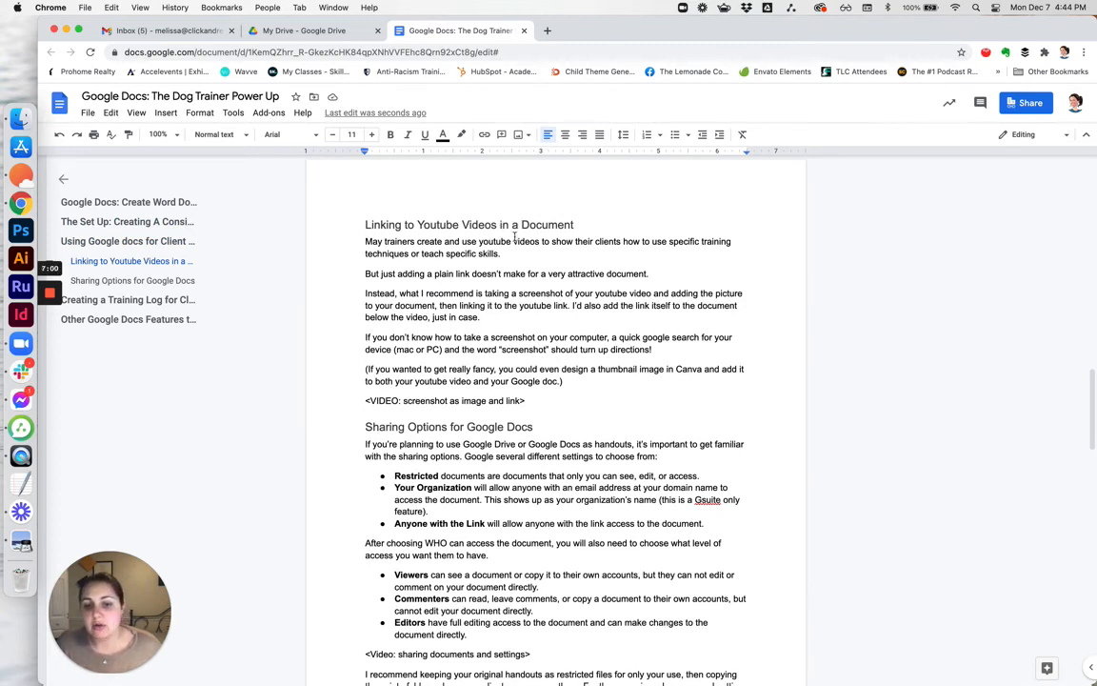
pyautogui.scroll(-4, 514, 237)
pyautogui.scroll(8, 514, 236)
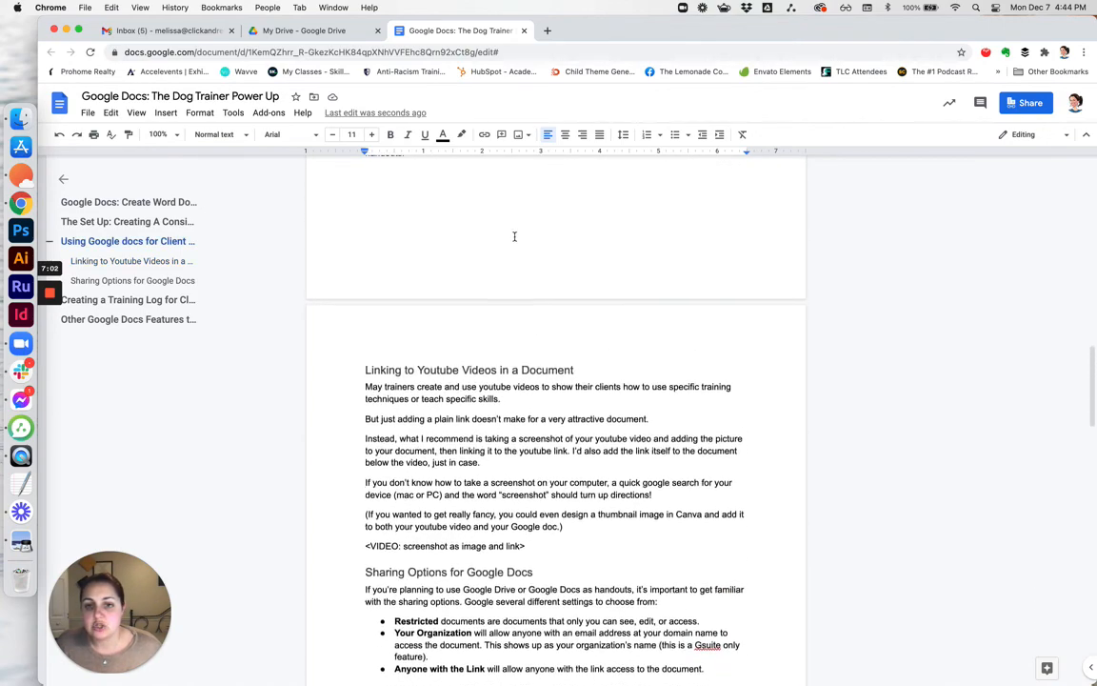
pyautogui.scroll(20, 514, 236)
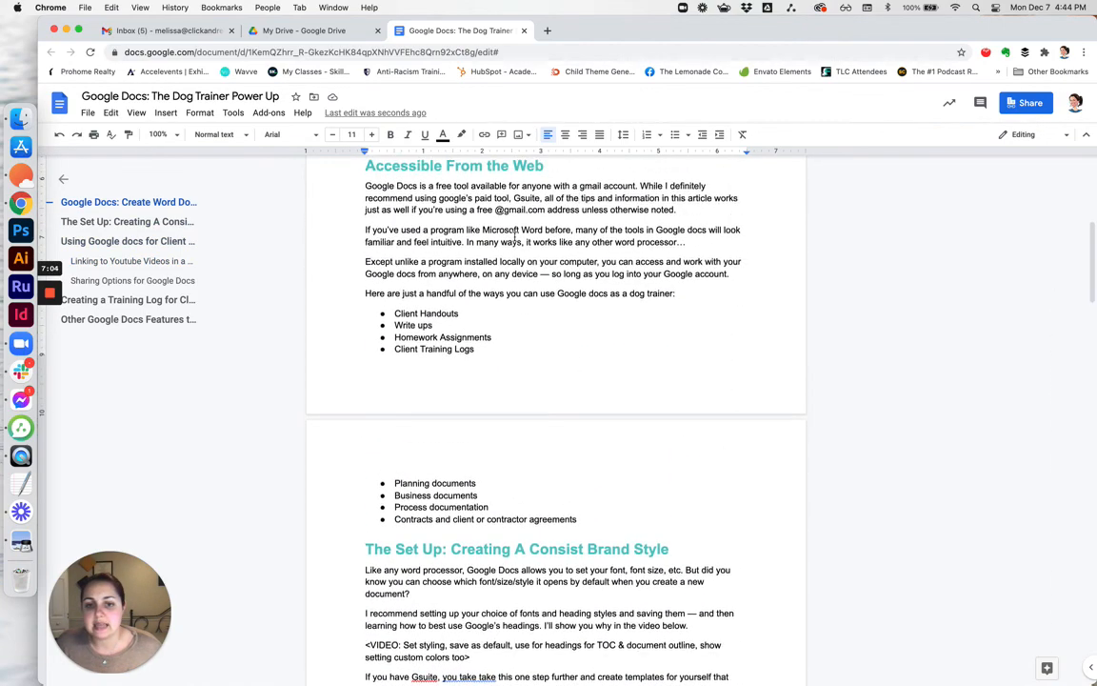
pyautogui.scroll(8, 515, 234)
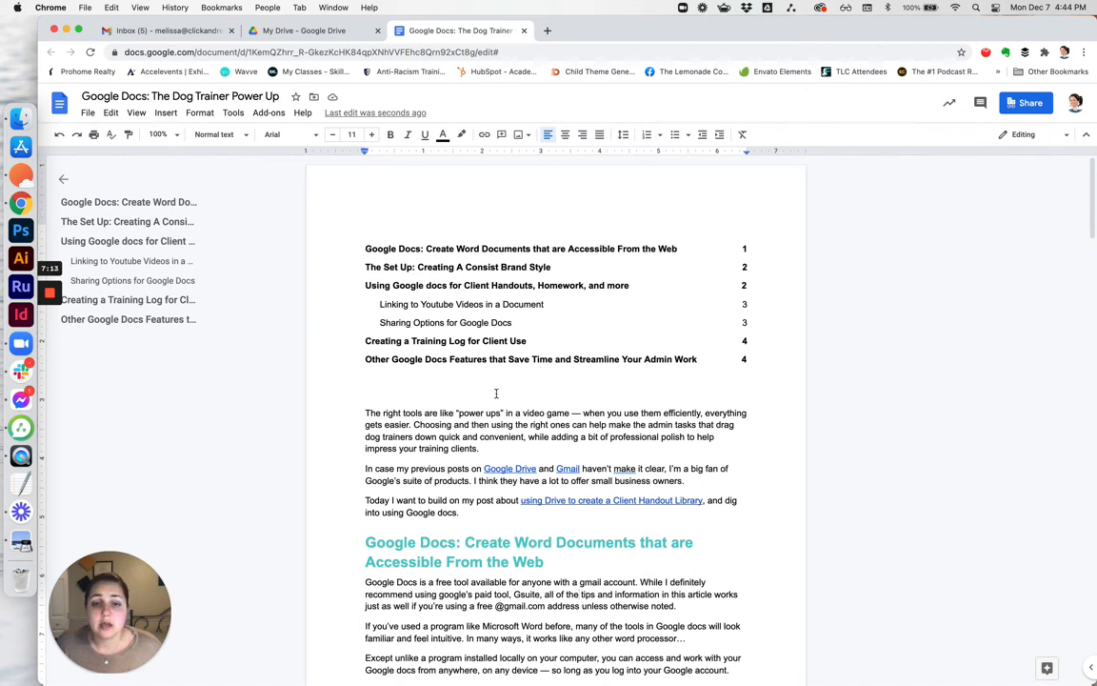
pyautogui.scroll(-1, 498, 391)
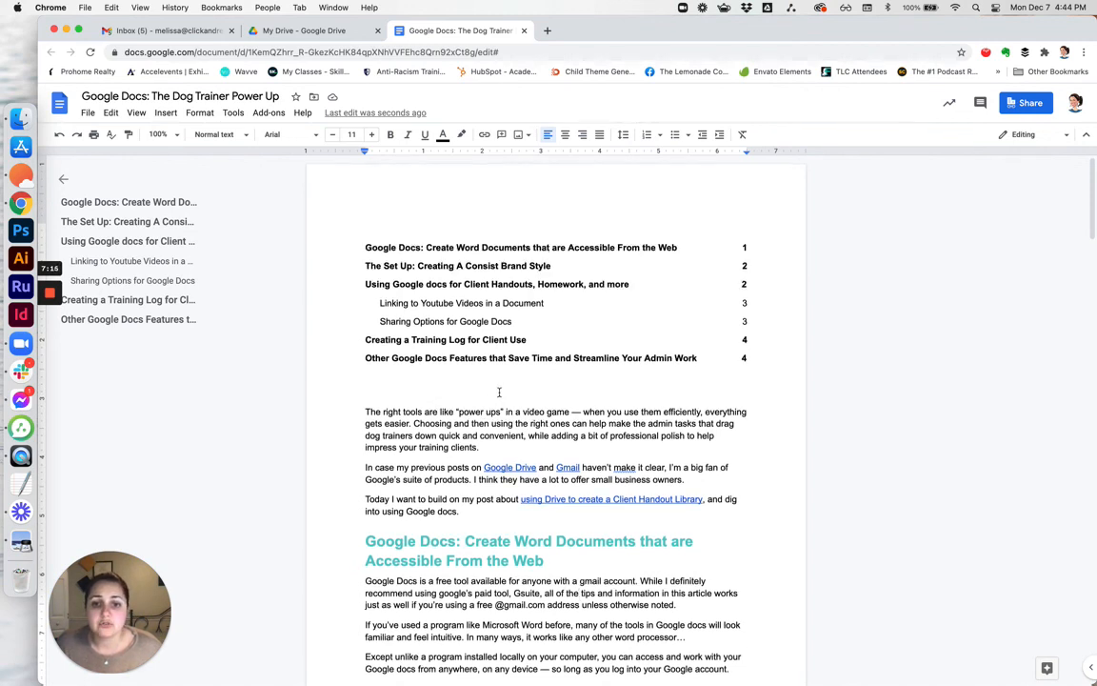